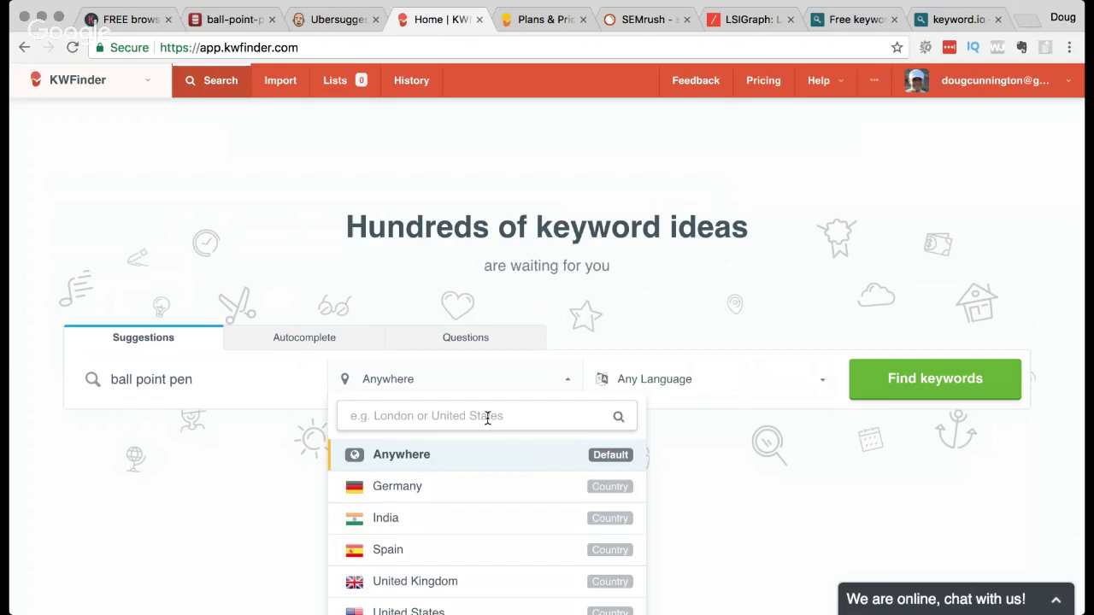
# Set the keyword search location to the country United States.
pyautogui.write('u')
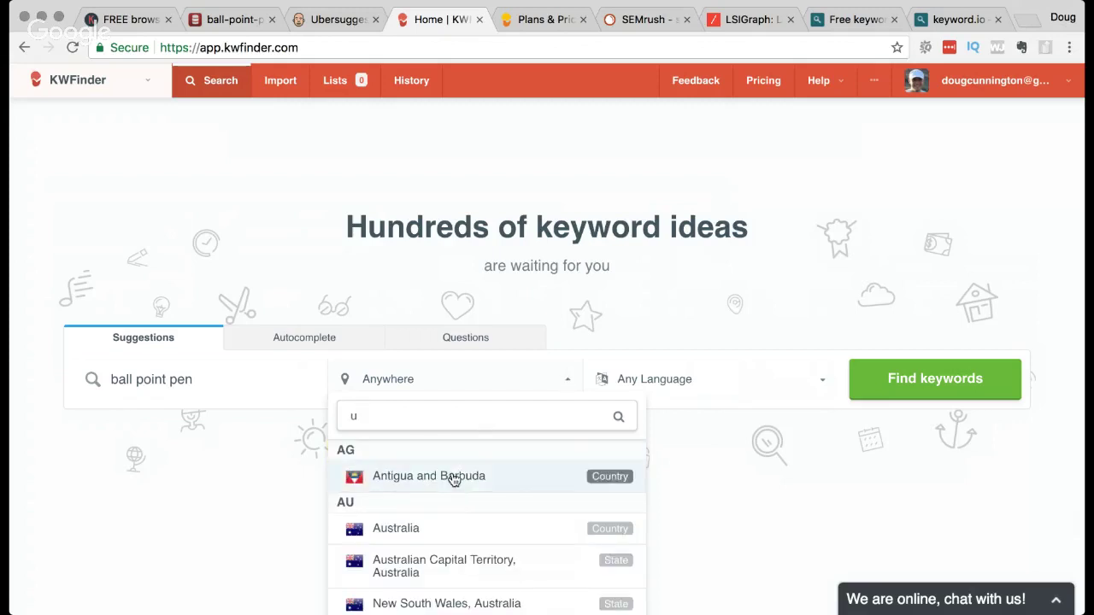
pyautogui.write('n')
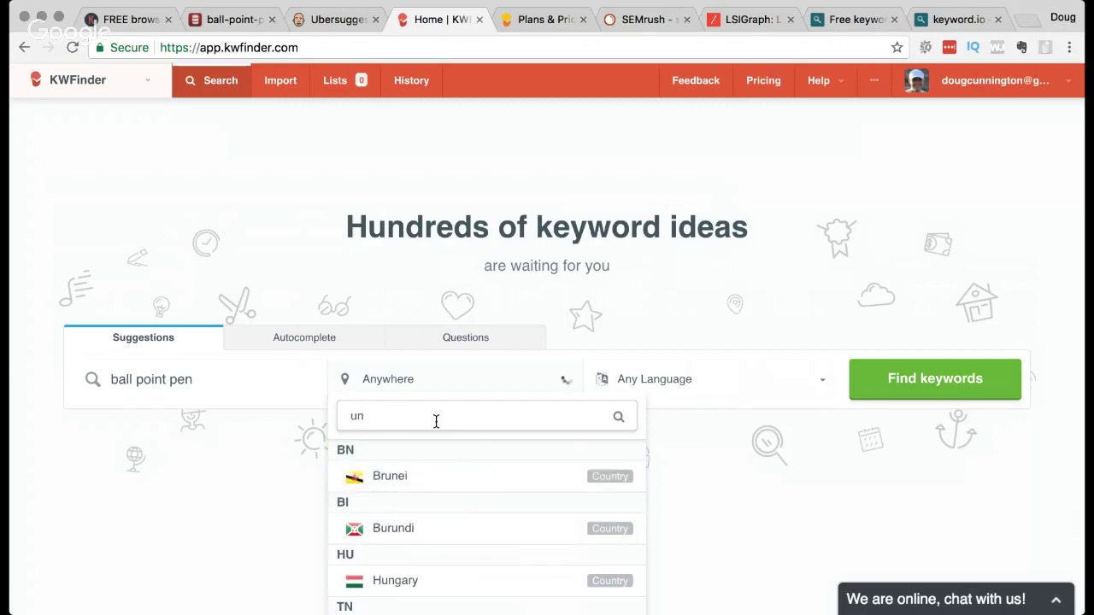
pyautogui.write('i')
pyautogui.press('BackSpace')
pyautogui.write('it')
pyautogui.press('BackSpace')
pyautogui.press('BackSpace')
pyautogui.press('BackSpace')
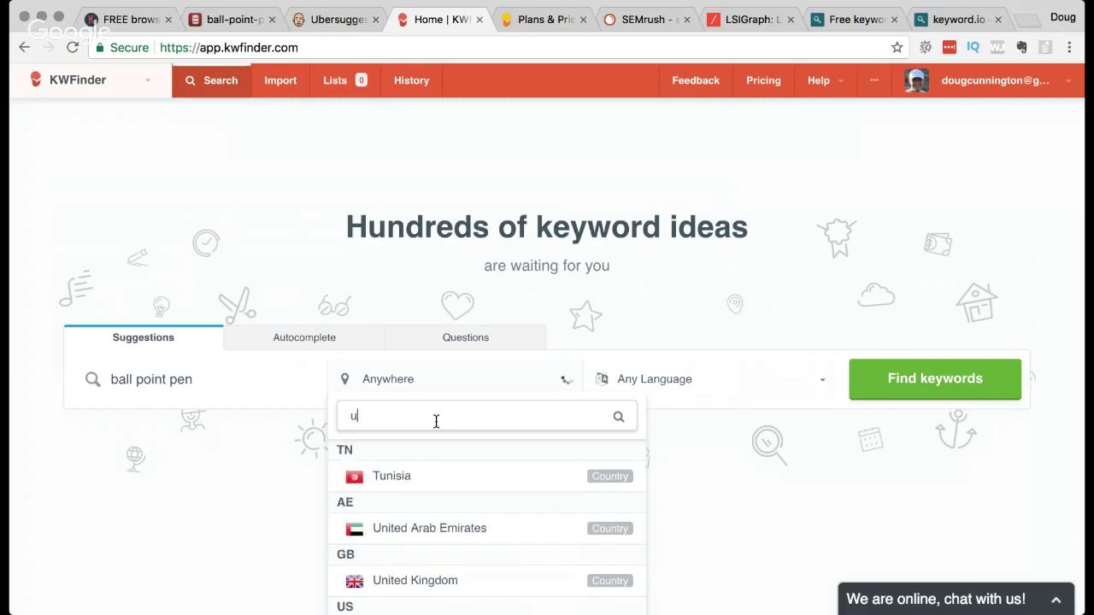
pyautogui.write('s')
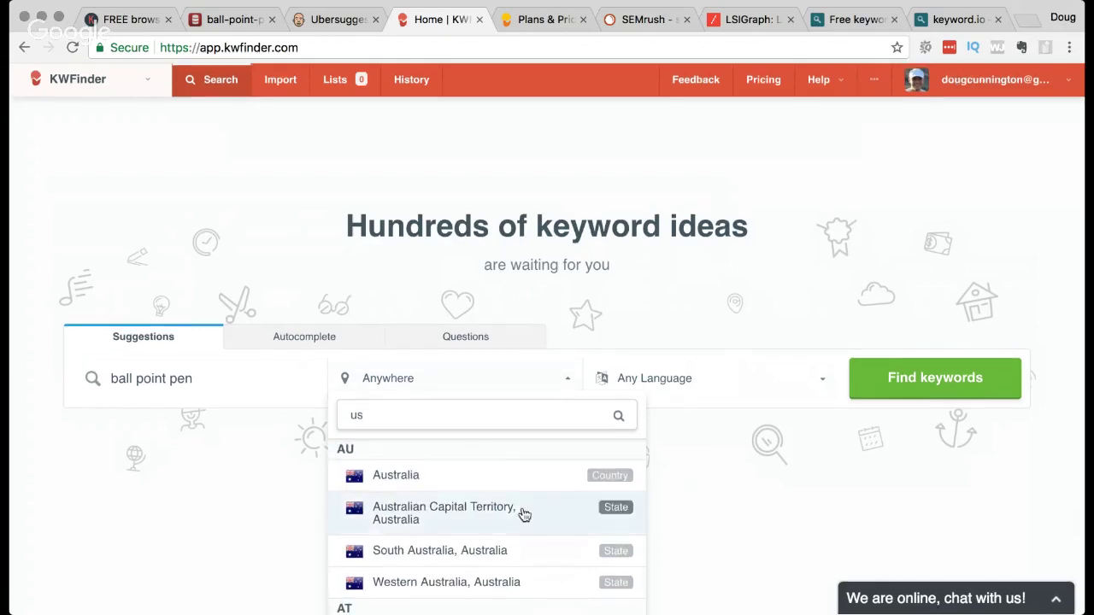
pyautogui.scroll(-5, 525, 515)
pyautogui.scroll(-5, 525, 515)
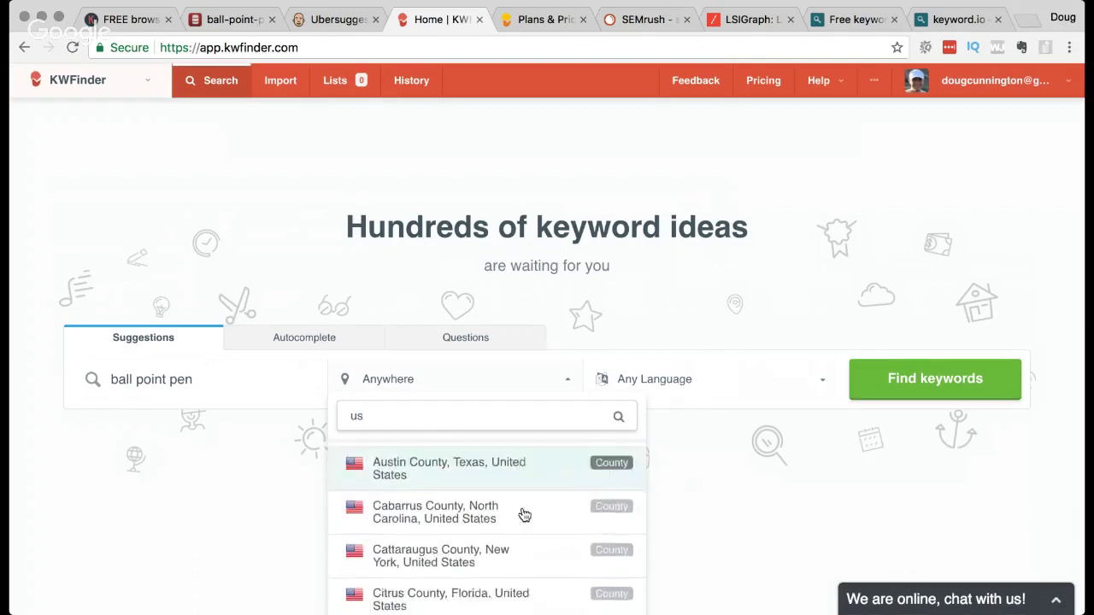
pyautogui.scroll(2, 525, 515)
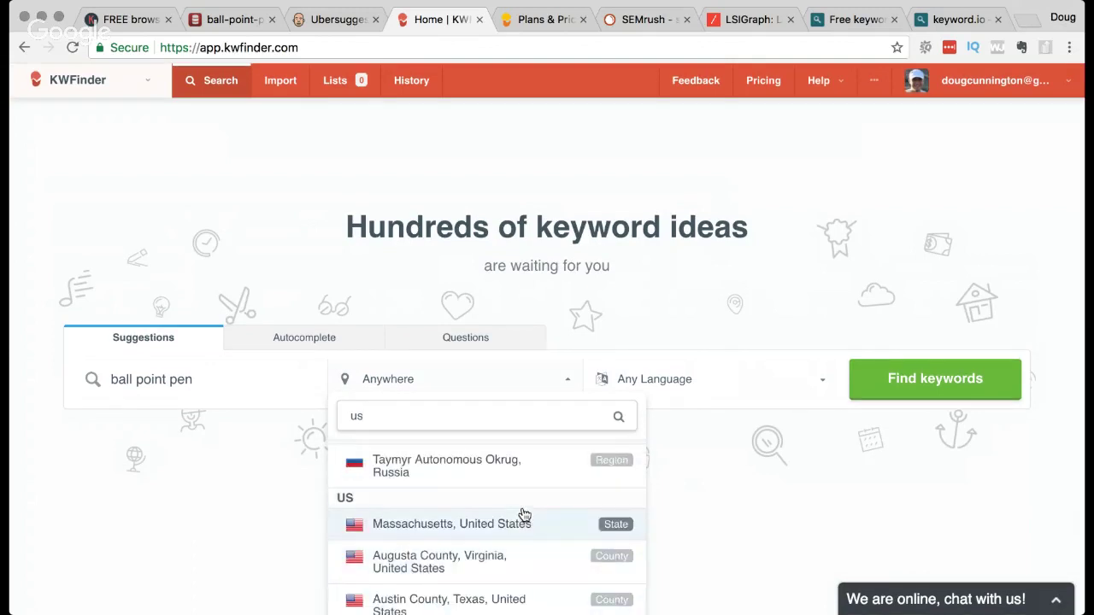
pyautogui.scroll(-5, 522, 515)
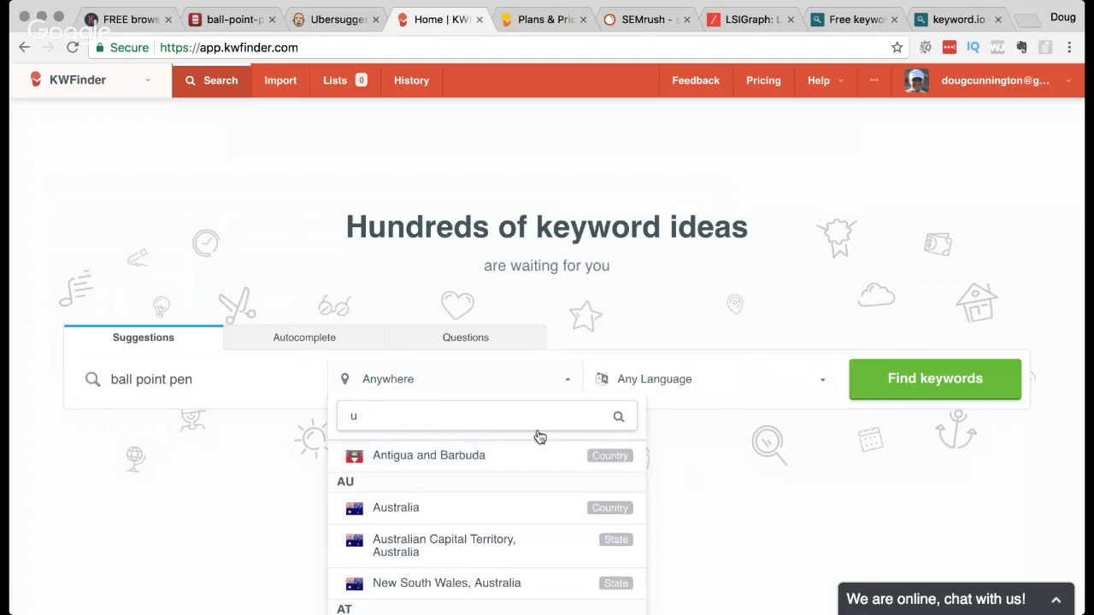
pyautogui.write('nited')
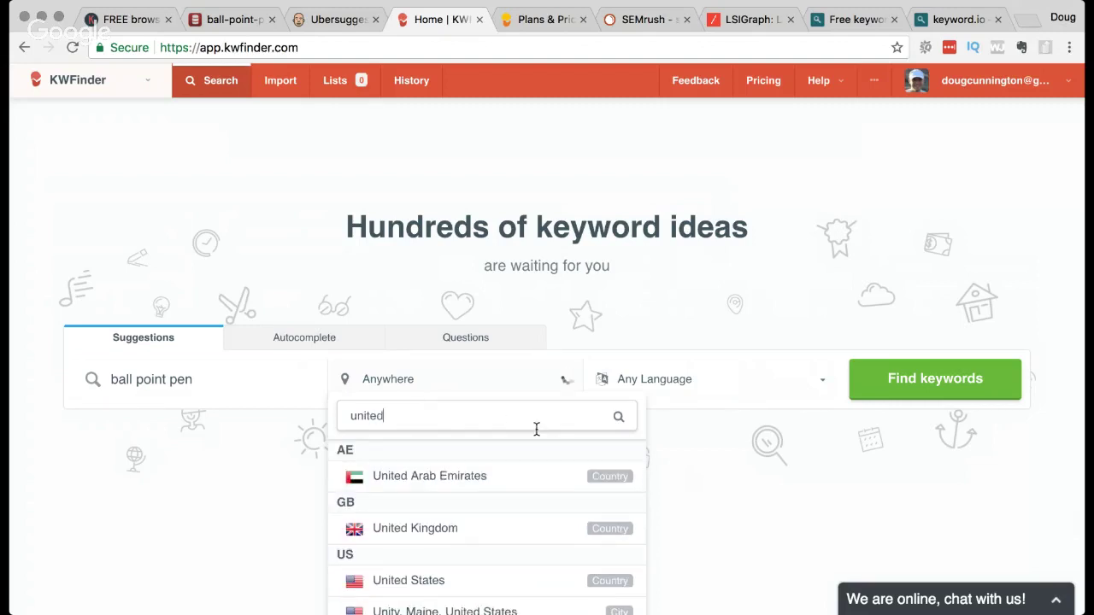
pyautogui.write(' States')
pyautogui.click(483, 465)
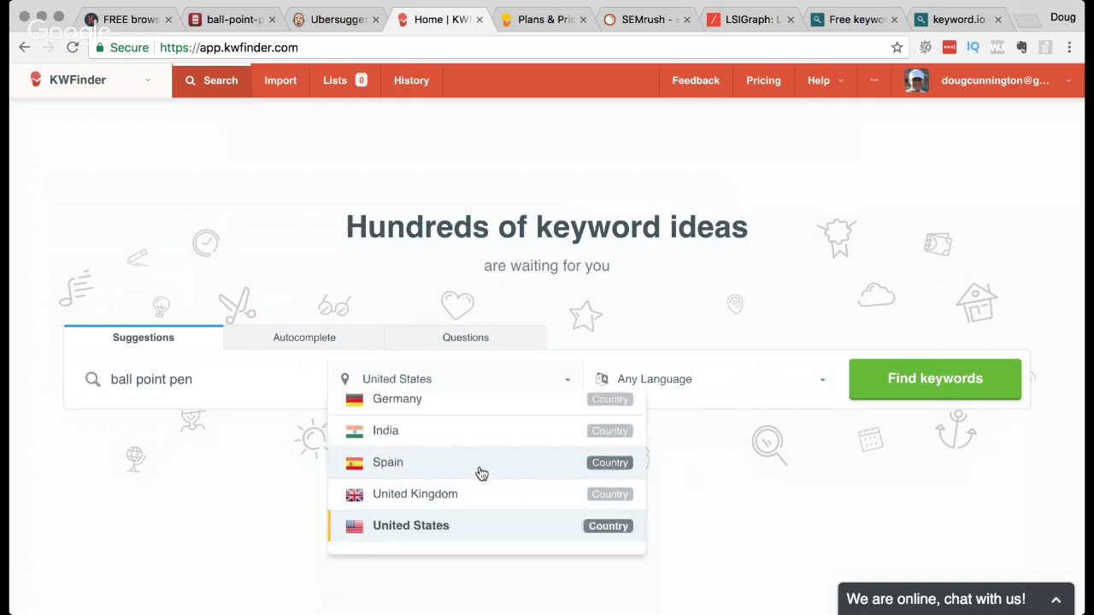
# Set the search language to English and find keyword suggestions for "ball point pen".
pyautogui.click(671, 380)
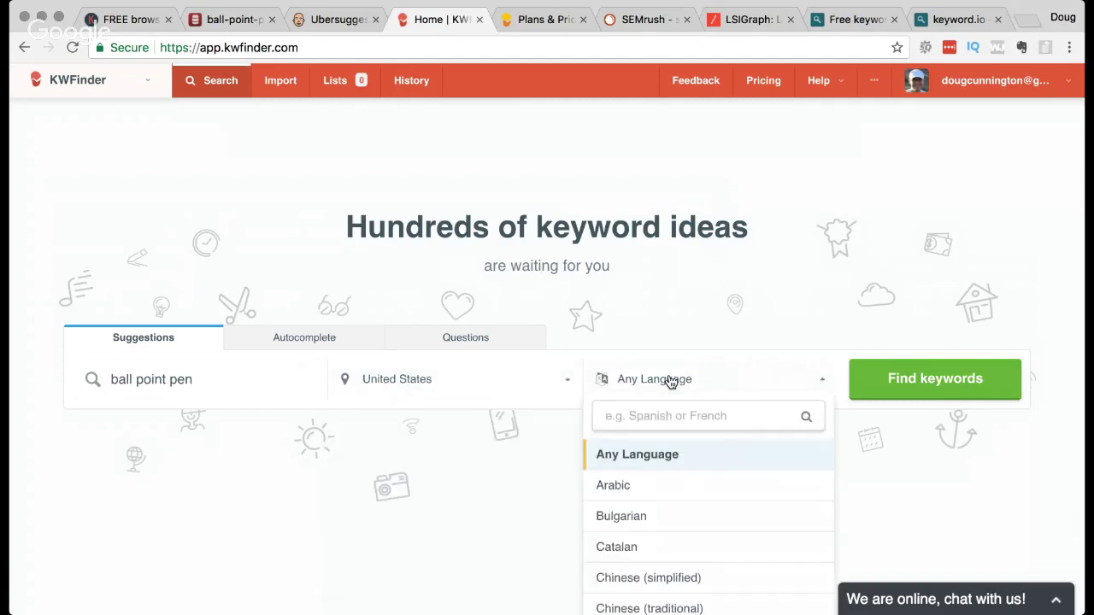
pyautogui.write('ench')
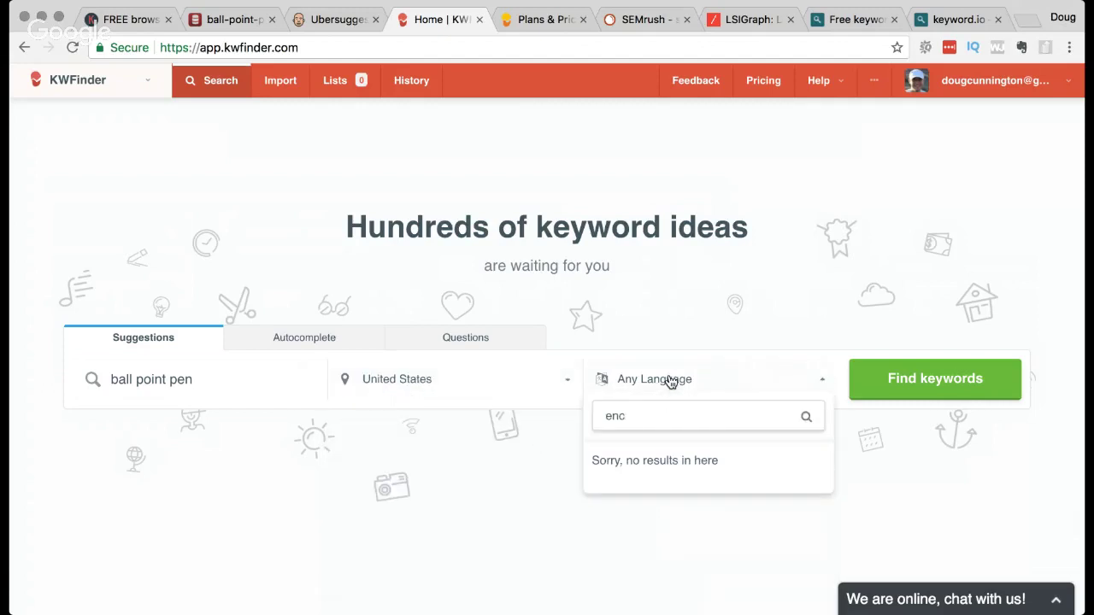
pyautogui.press('BackSpace')
pyautogui.click(645, 462)
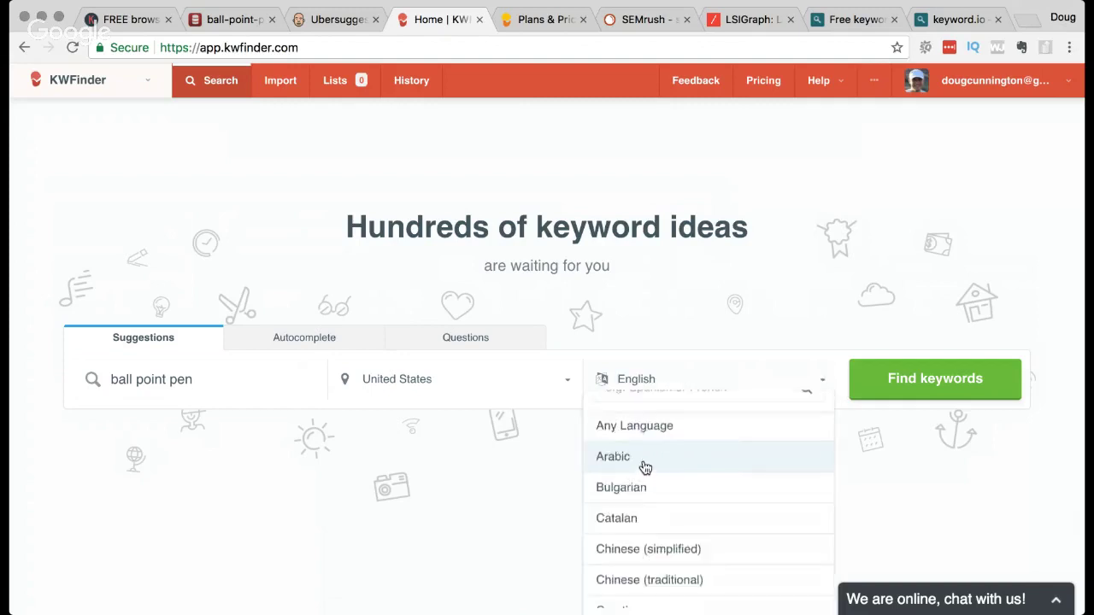
pyautogui.click(1006, 363)
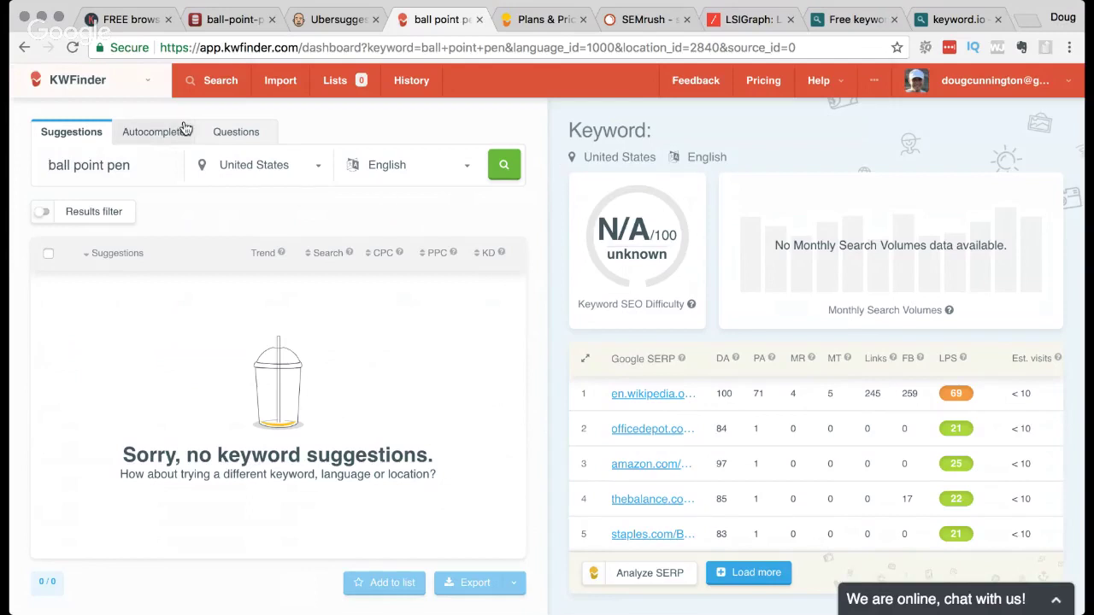
# Start a new suggestions search for "ball point pen" with location Anywhere and Any Language.
pyautogui.click(210, 82)
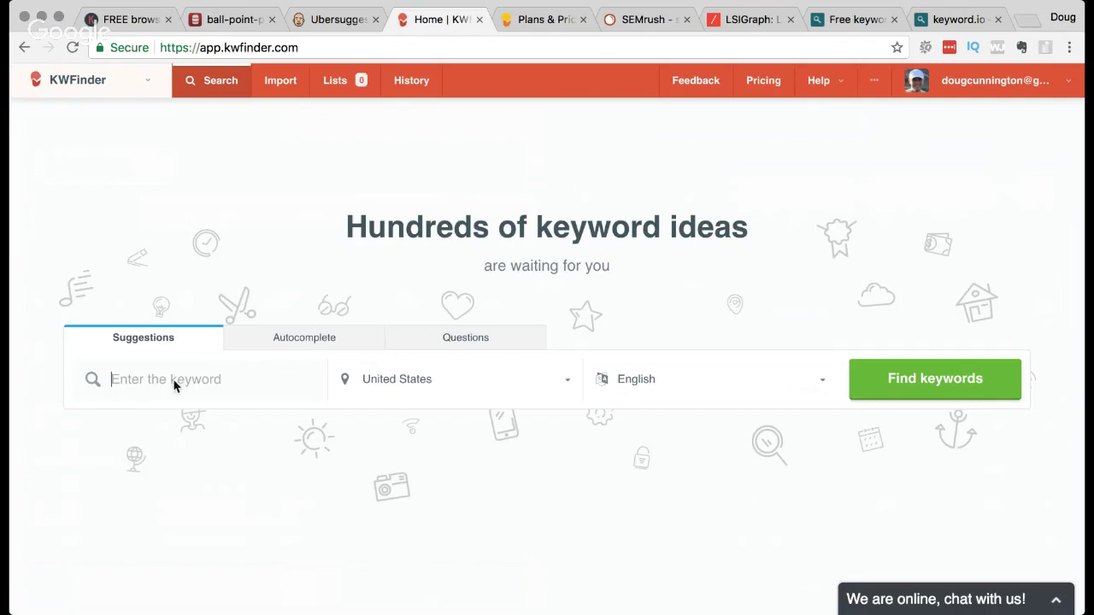
pyautogui.write('ball point pen')
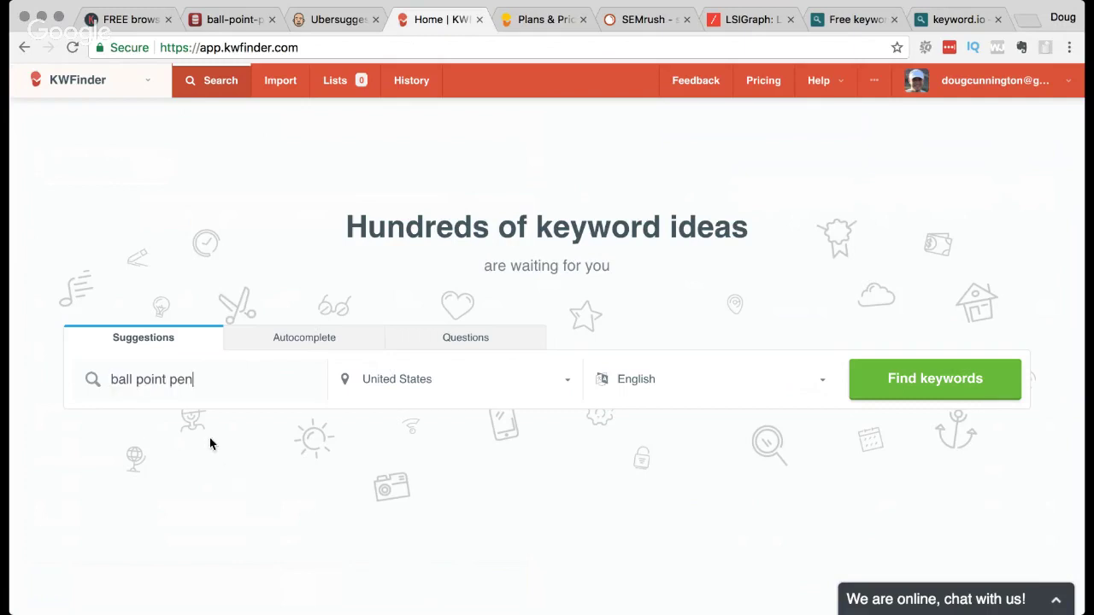
pyautogui.click(453, 380)
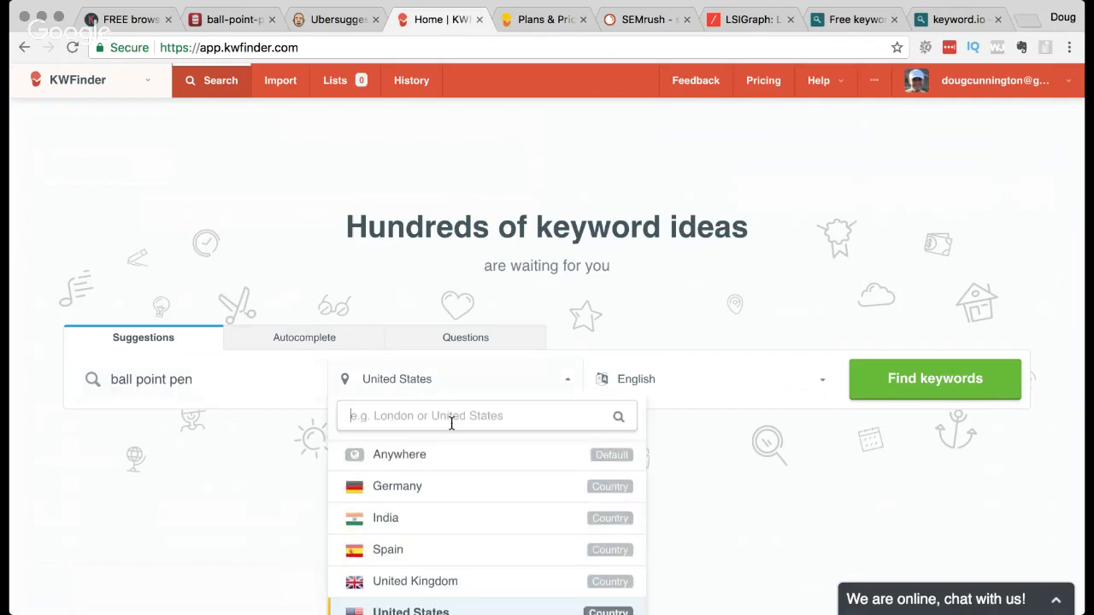
pyautogui.click(440, 454)
pyautogui.click(674, 382)
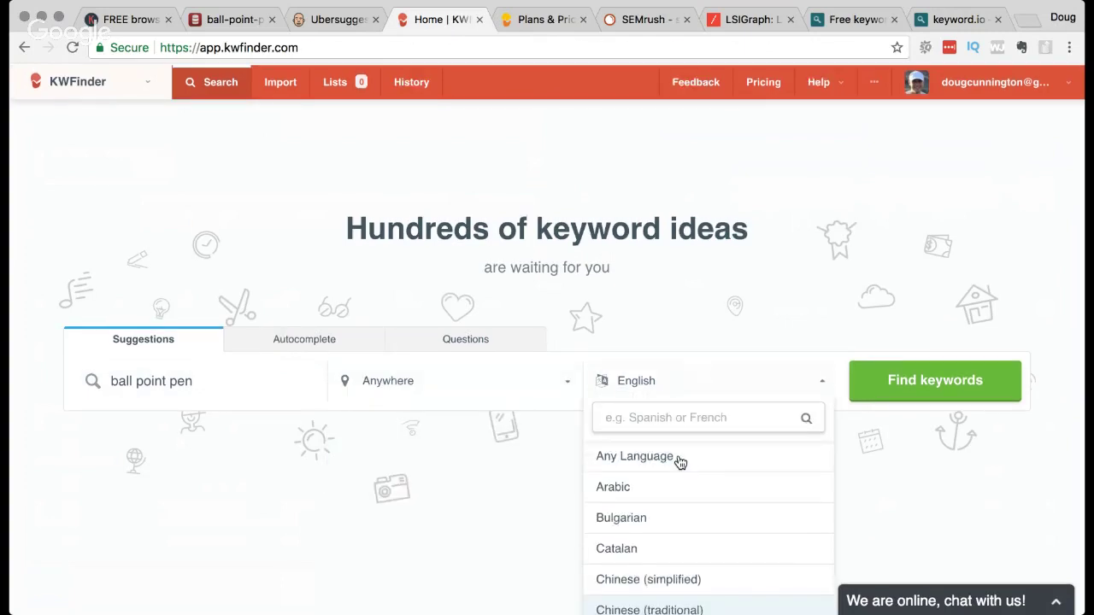
pyautogui.click(649, 456)
pyautogui.click(894, 375)
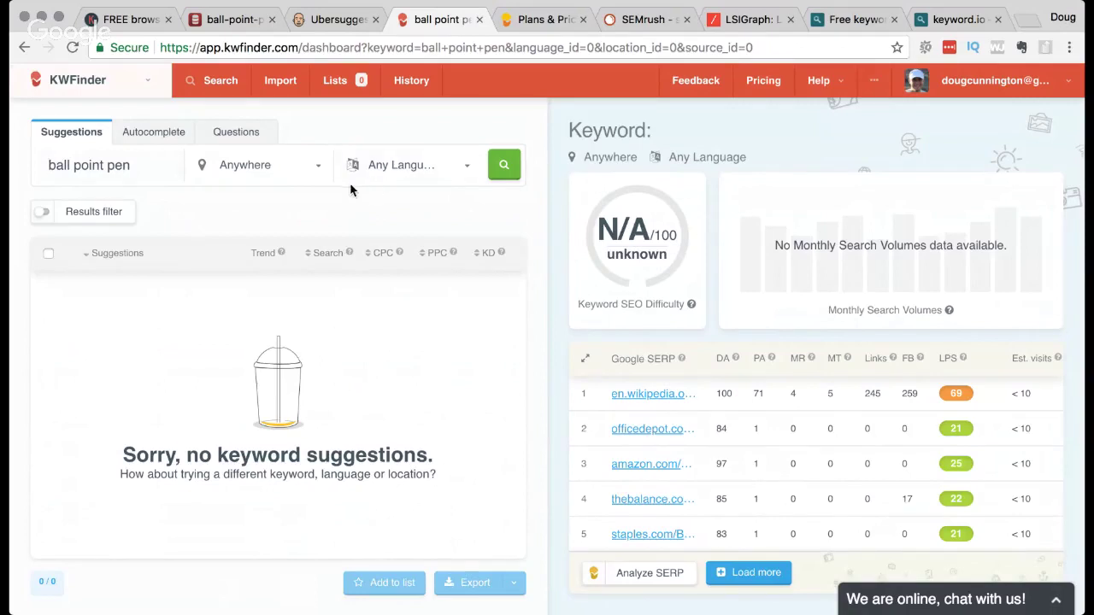
# Run an Autocomplete search for "ball point pen" and review the keyword list with its search volumes and difficulty scores.
pyautogui.click(153, 132)
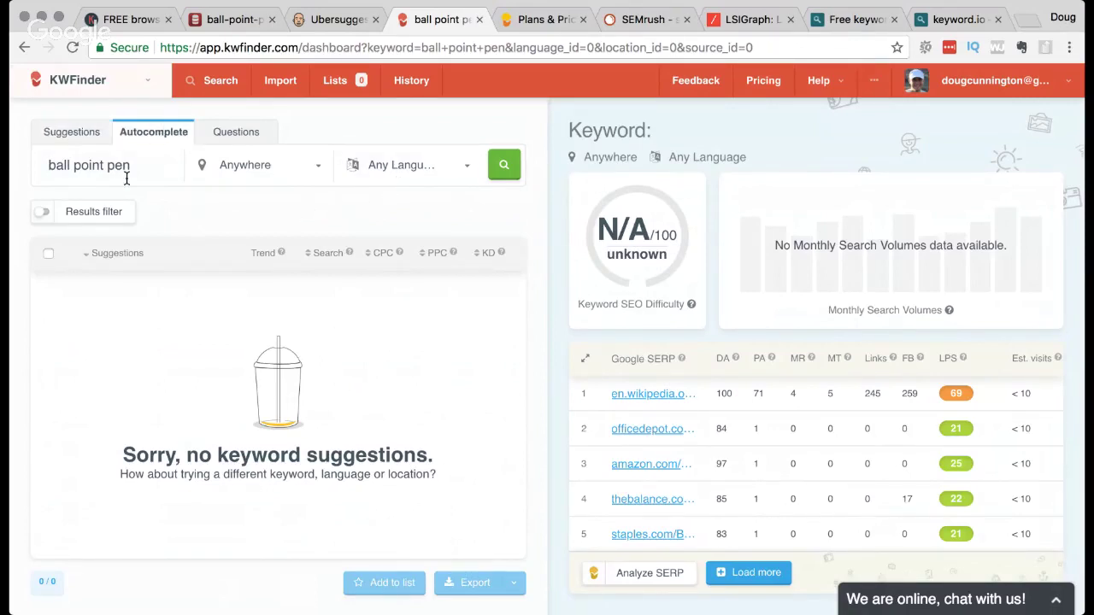
pyautogui.click(503, 167)
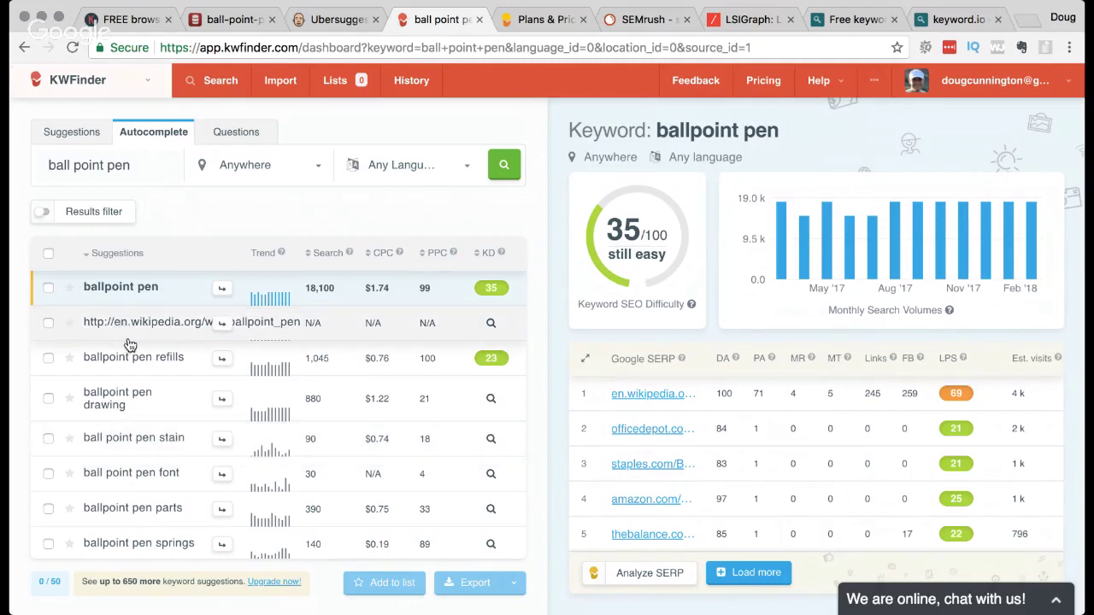
pyautogui.scroll(-10, 128, 345)
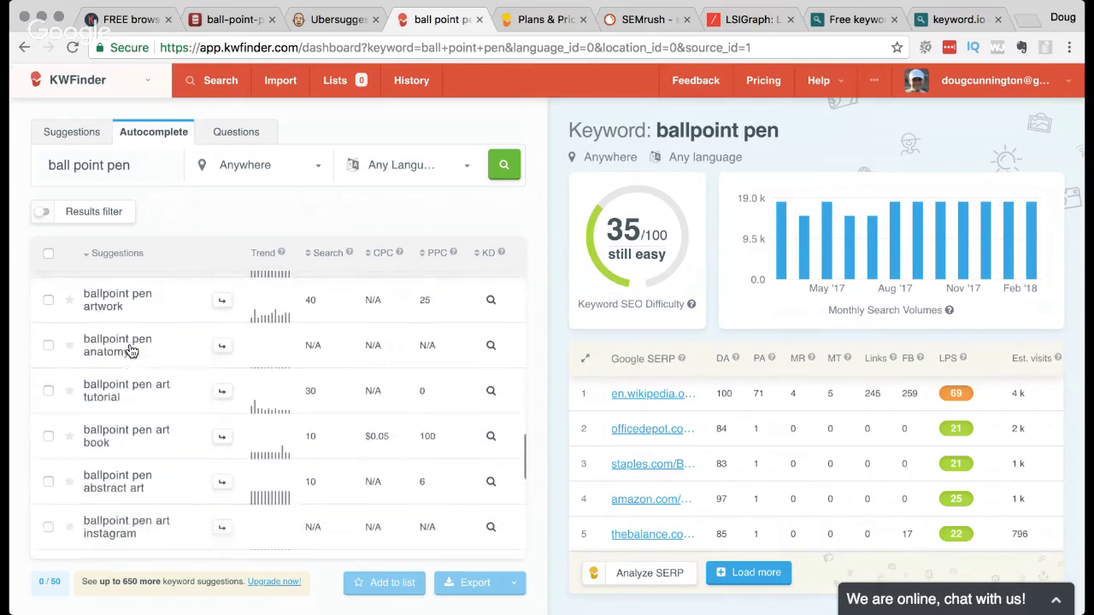
pyautogui.scroll(-5, 128, 350)
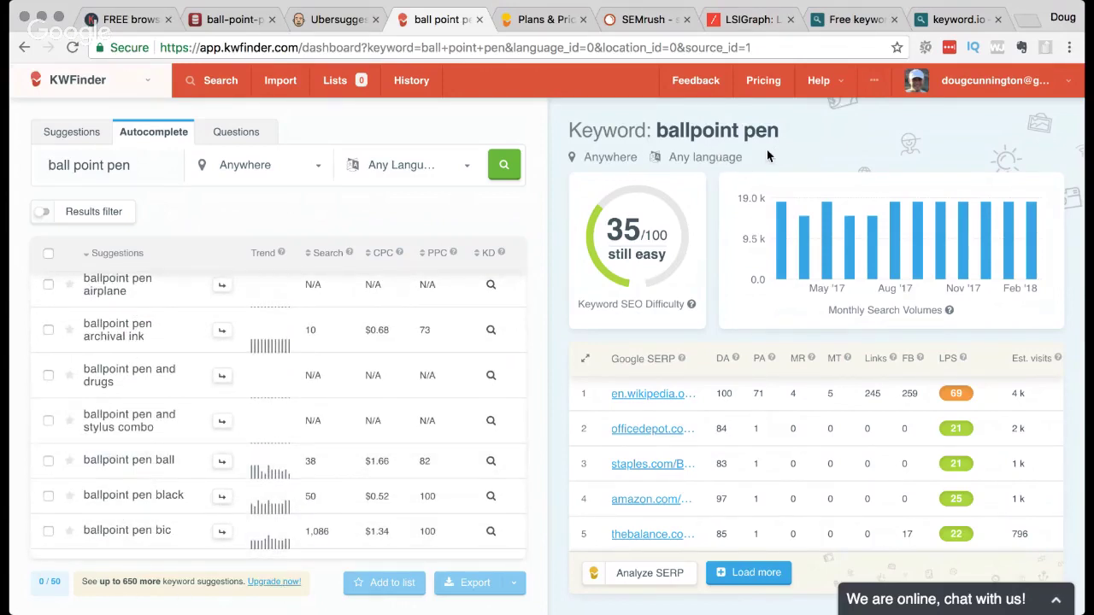
pyautogui.moveTo(850, 252)
pyautogui.scroll(5, 256, 359)
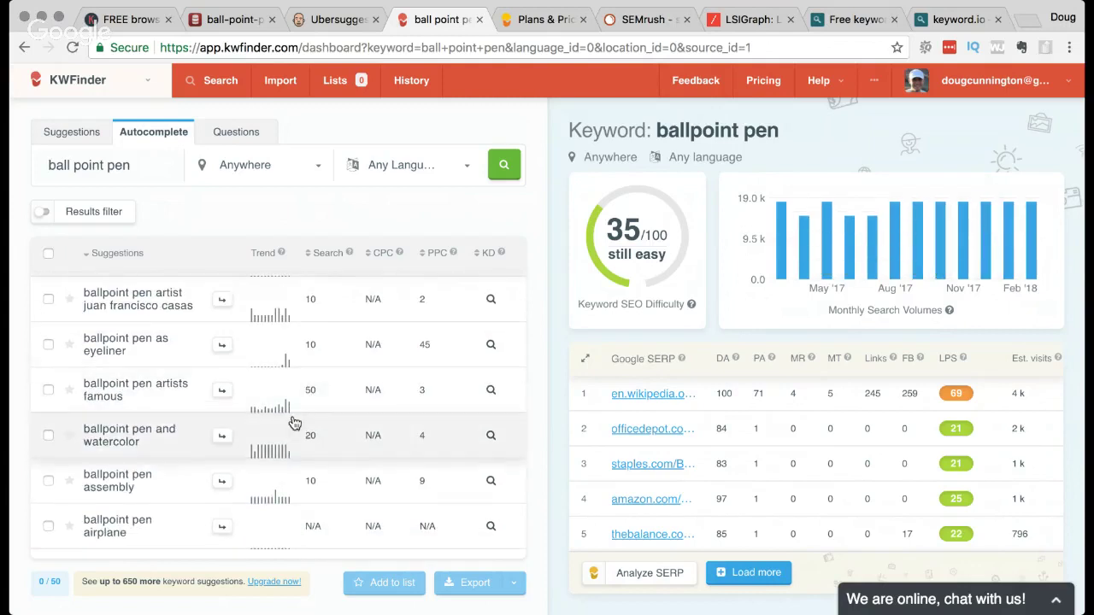
pyautogui.scroll(-5, 291, 422)
pyautogui.scroll(5, 291, 421)
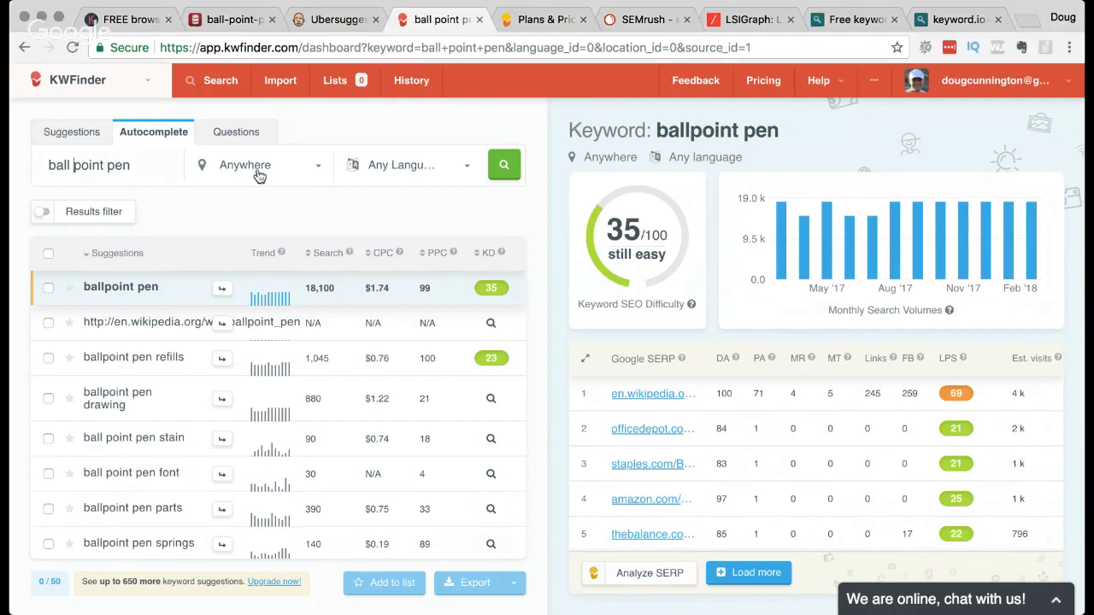
# Switch to the Mangools plans and pricing page and compare the annual prices and limits of Basic, Premium and Agency.
pyautogui.click(524, 22)
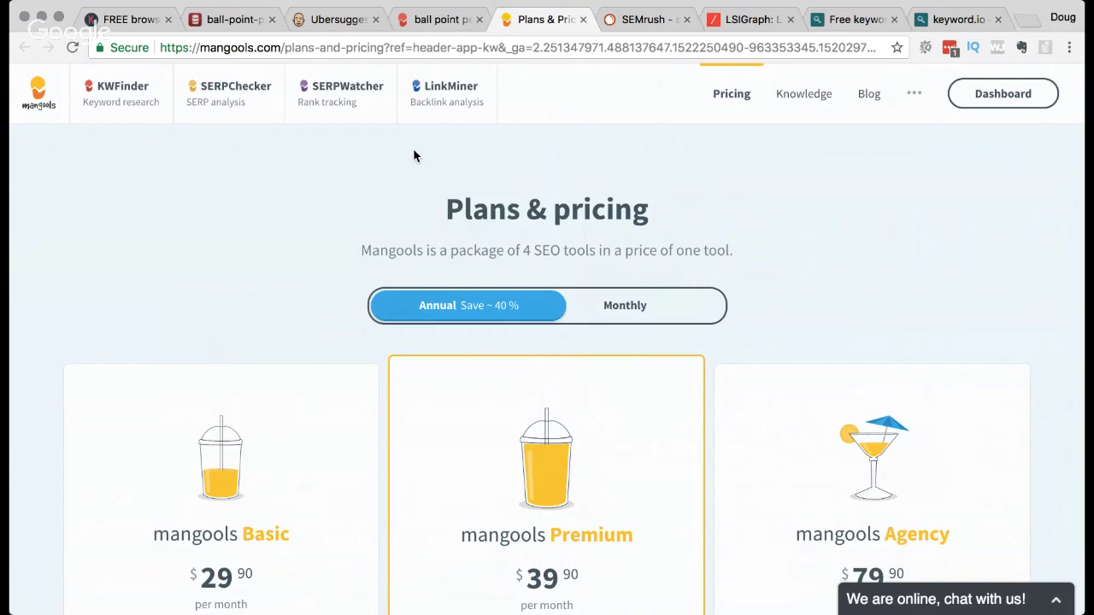
pyautogui.scroll(-3, 248, 218)
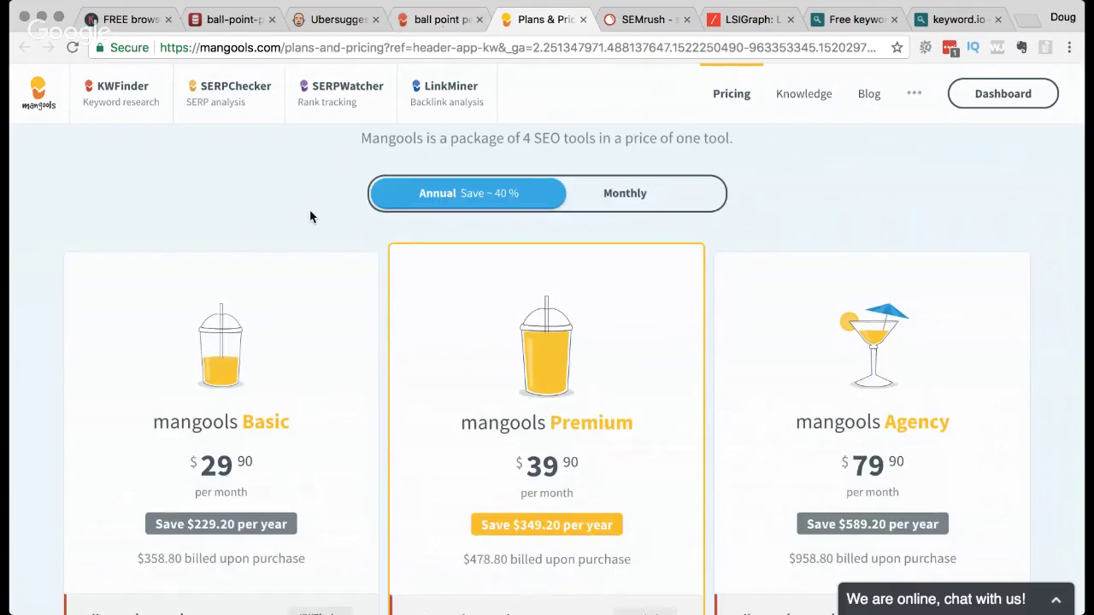
pyautogui.scroll(3, 302, 210)
pyautogui.scroll(-6, 302, 209)
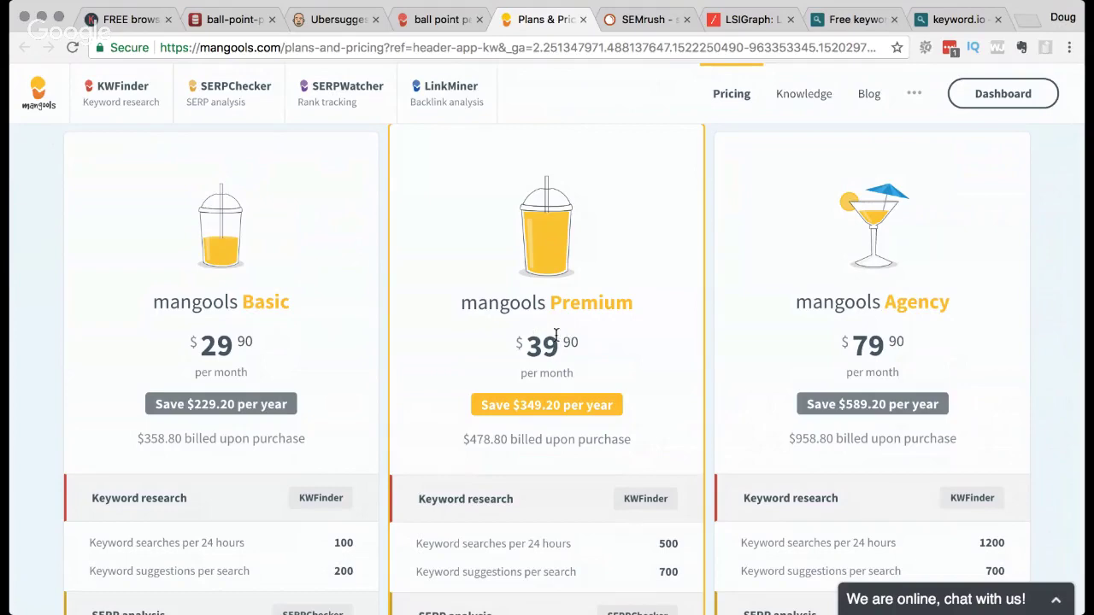
pyautogui.scroll(-2, 352, 342)
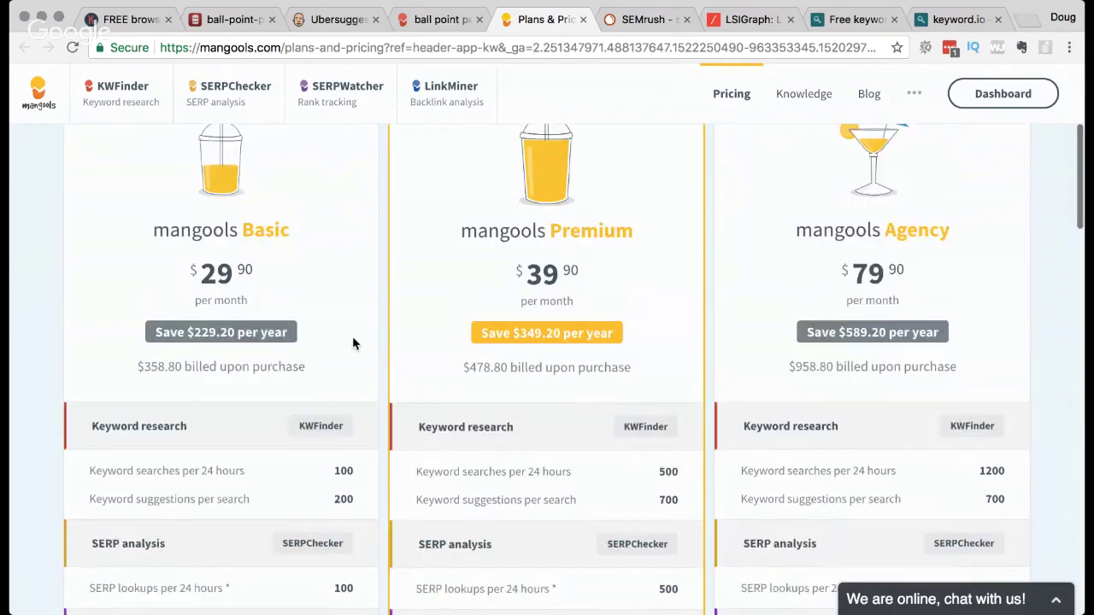
pyautogui.scroll(-3, 352, 344)
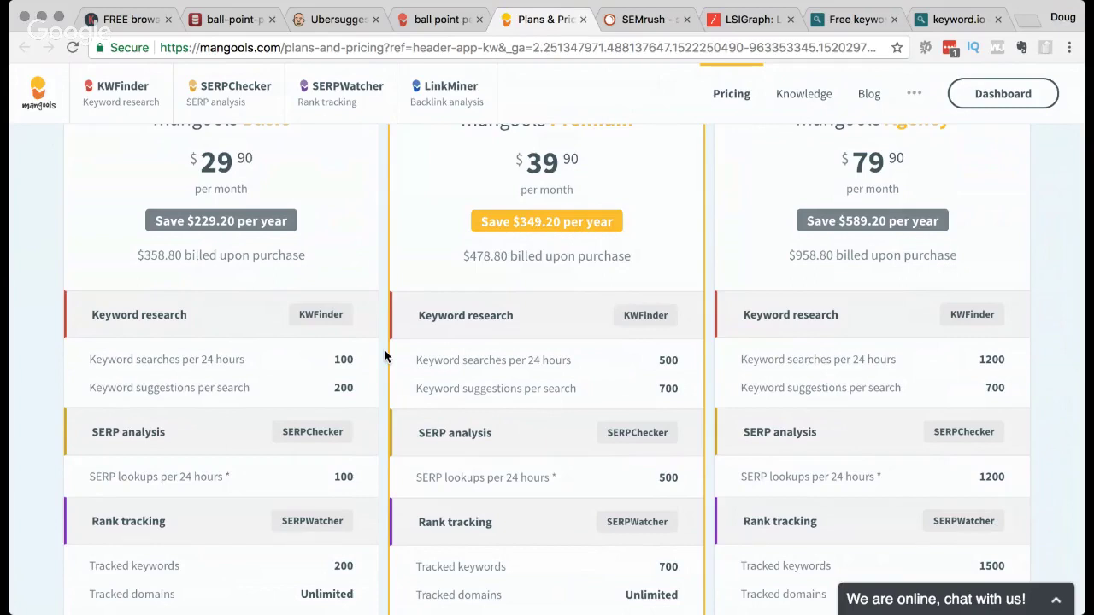
pyautogui.scroll(-2, 384, 353)
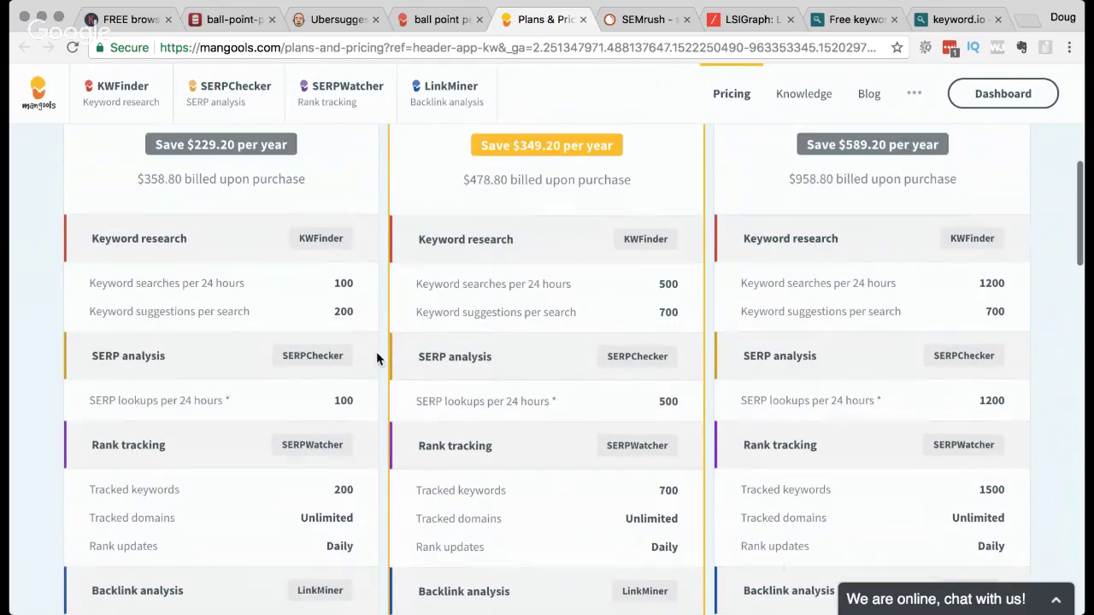
pyautogui.scroll(4, 379, 357)
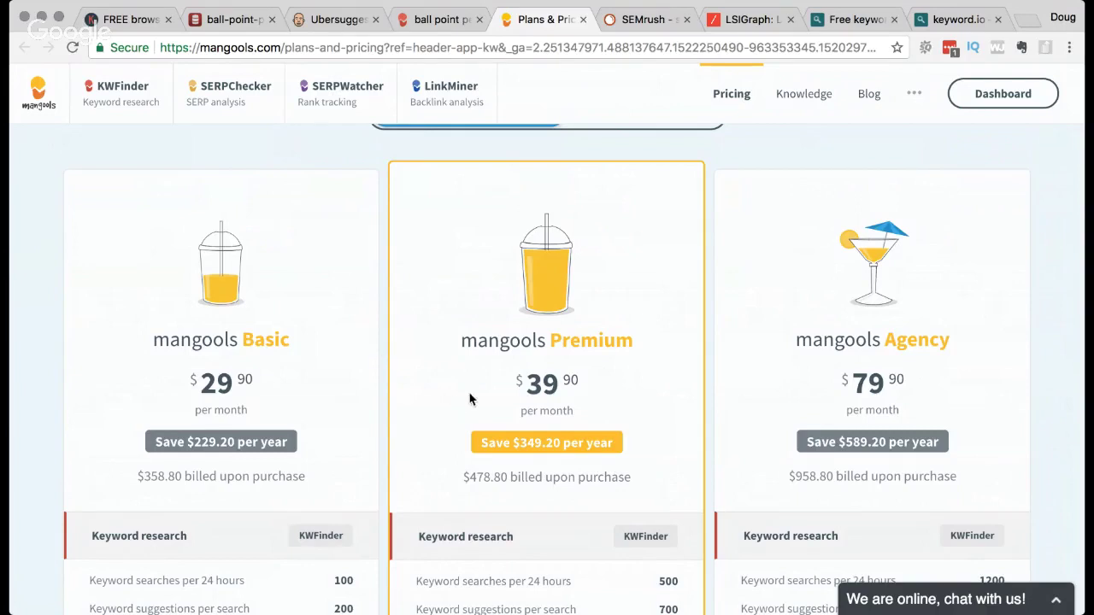
pyautogui.scroll(3, 474, 384)
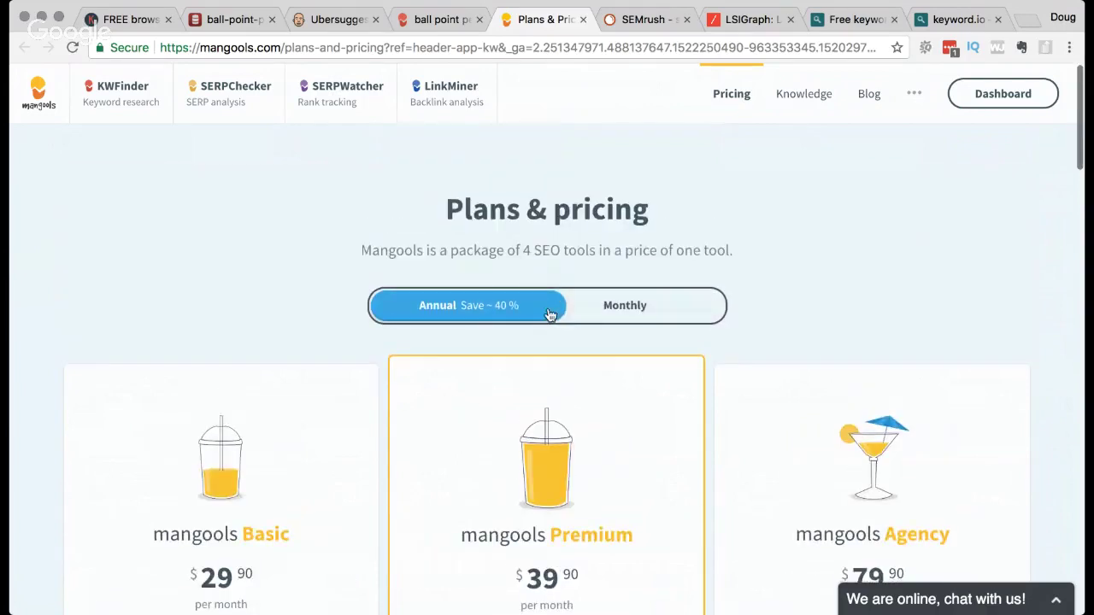
# Show the monthly billing prices and compare the Basic, Premium and Agency plans.
pyautogui.click(629, 307)
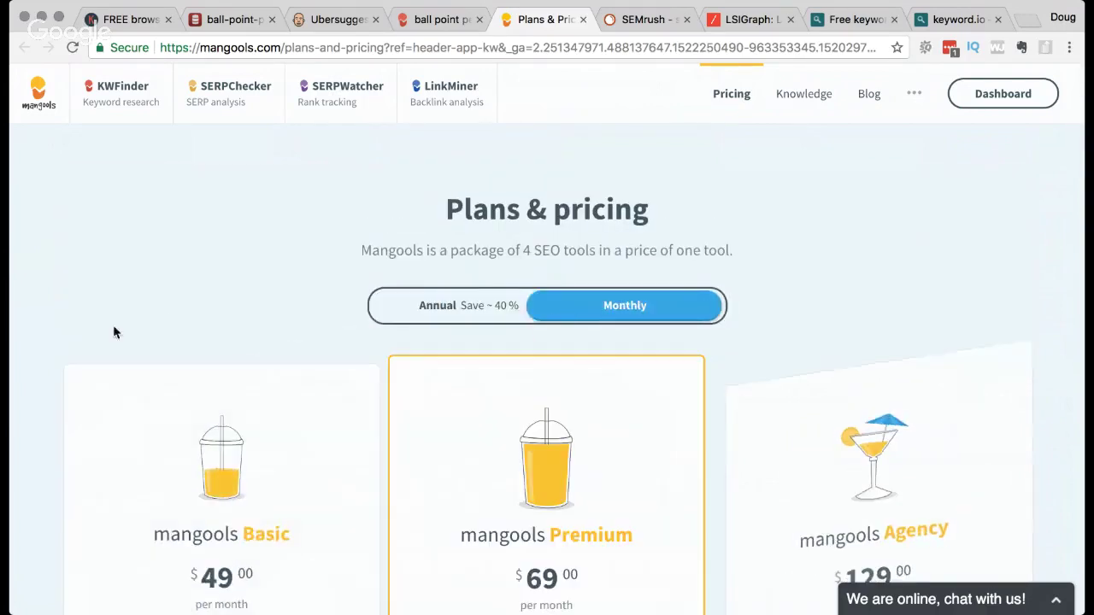
pyautogui.scroll(-2, 243, 299)
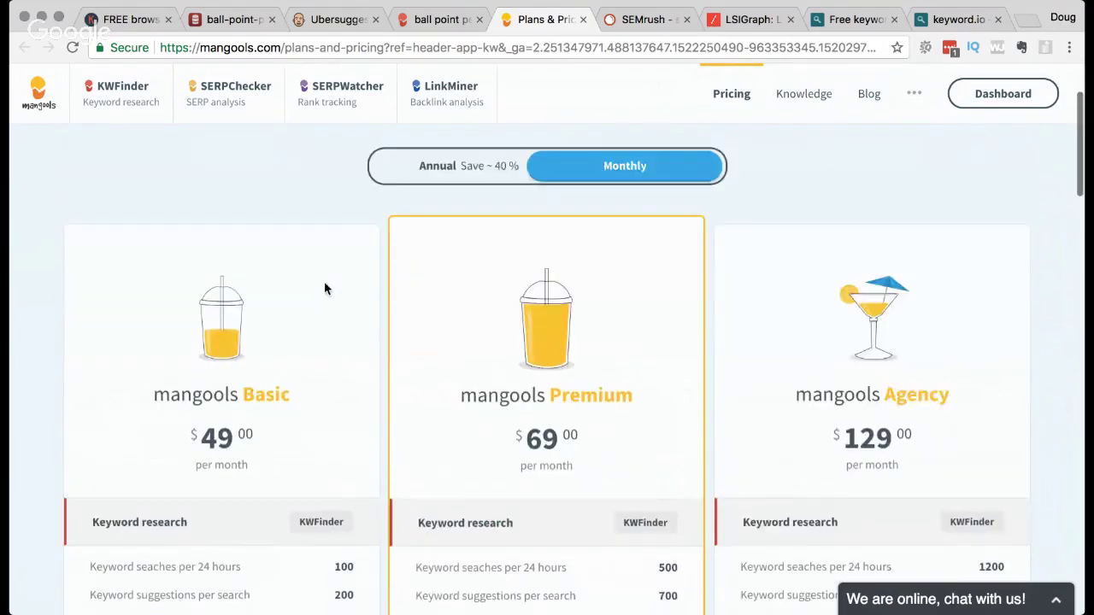
pyautogui.scroll(1, 324, 288)
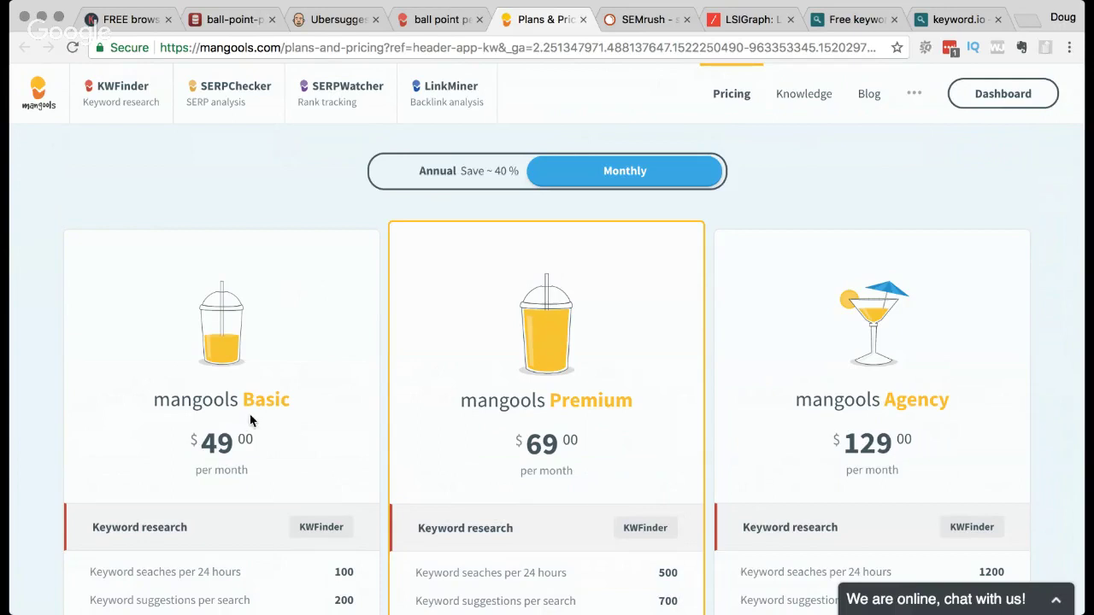
# Show the annual billing prices for the Mangools Basic, Premium and Agency plans.
pyautogui.click(450, 180)
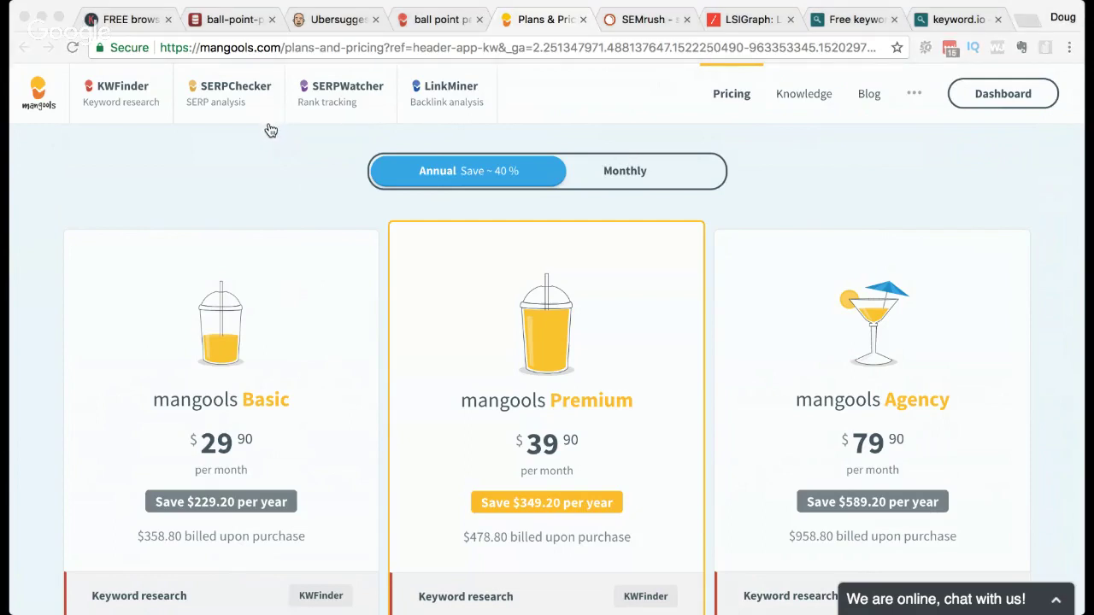
# Switch to SEMrush, search the US database for "ball point pen" and review the keyword overview with its phrase match keywords.
pyautogui.click(649, 19)
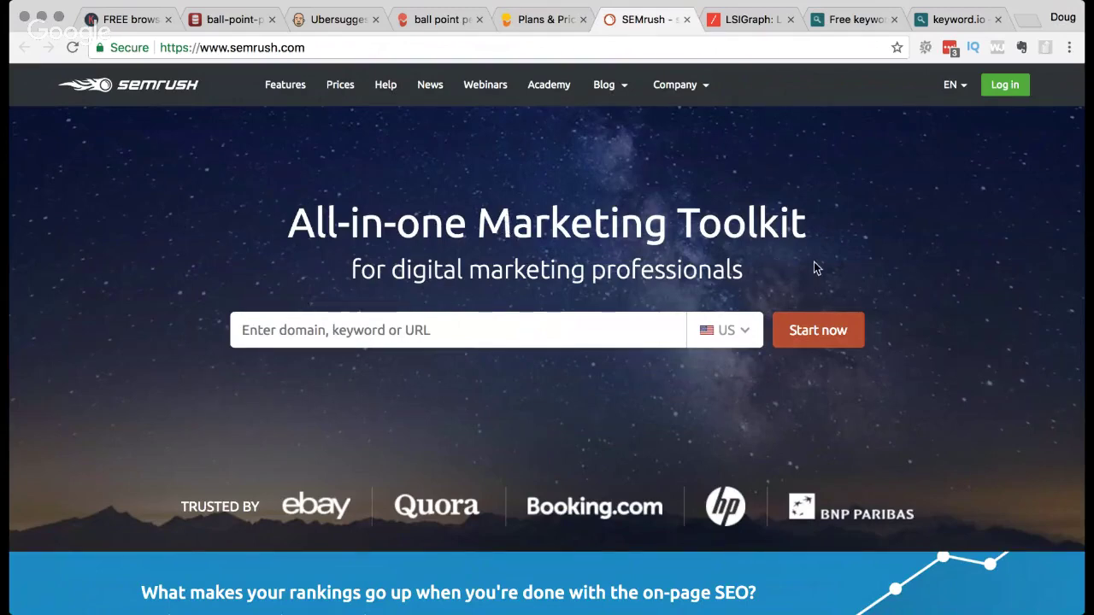
pyautogui.scroll(-1, 517, 218)
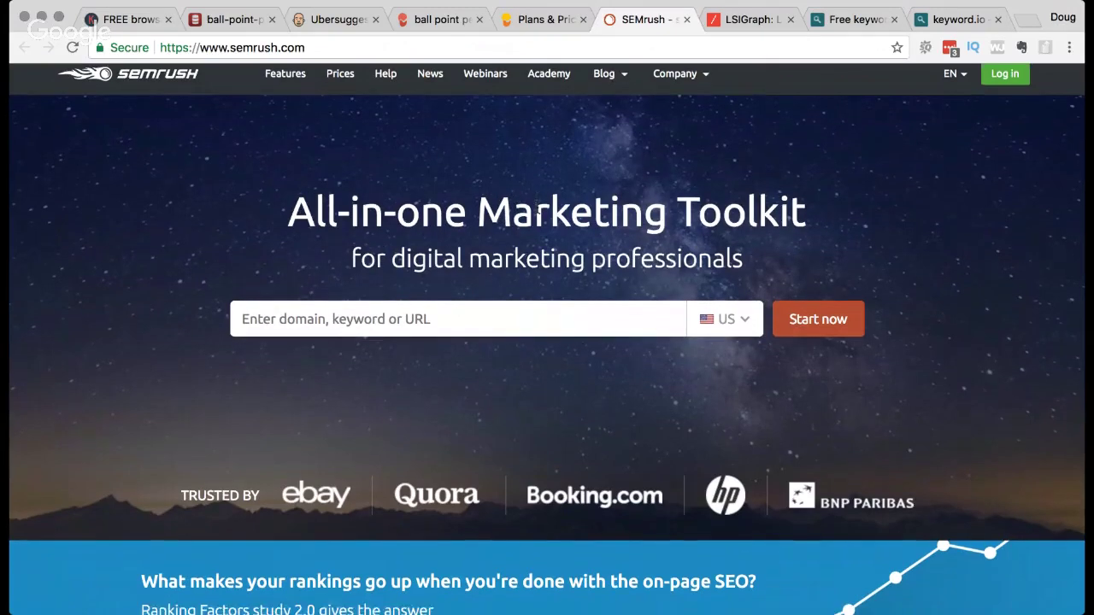
pyautogui.scroll(-3, 537, 213)
pyautogui.scroll(4, 537, 214)
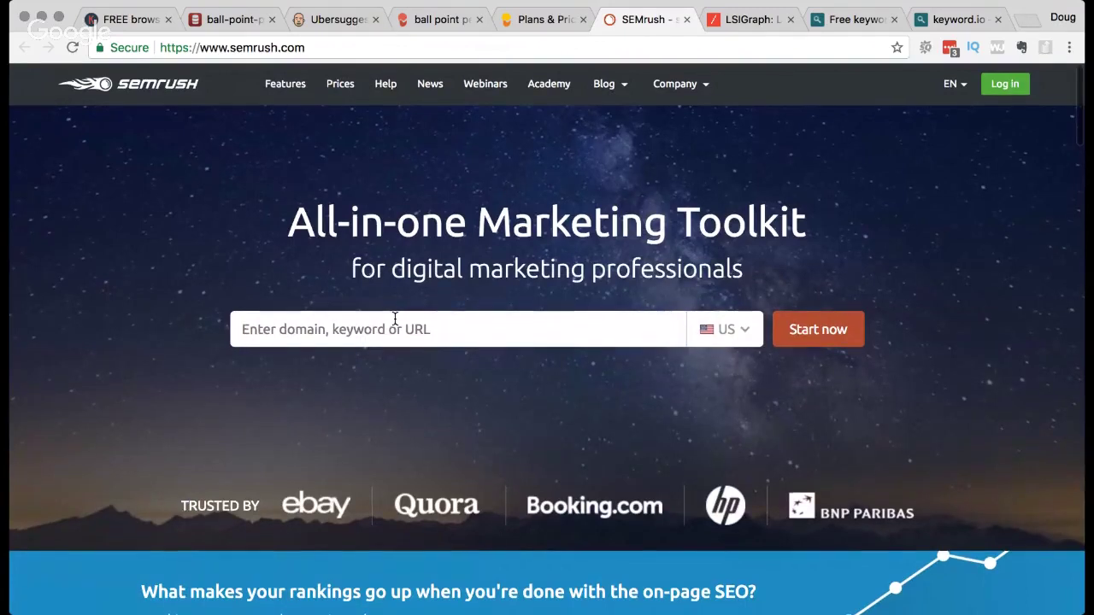
pyautogui.write('ball point pen')
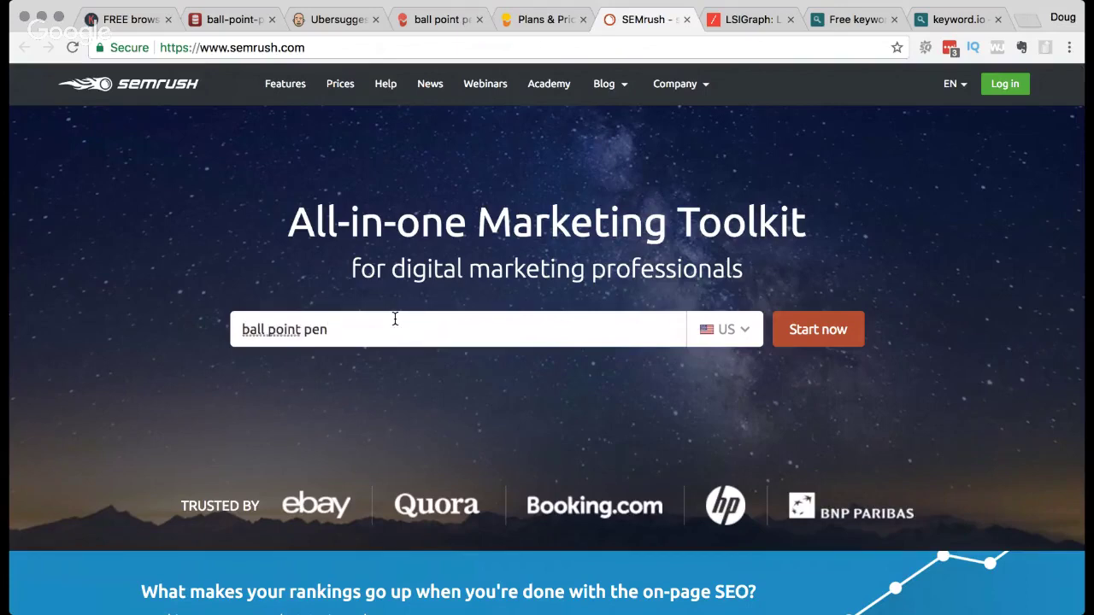
pyautogui.press('Return')
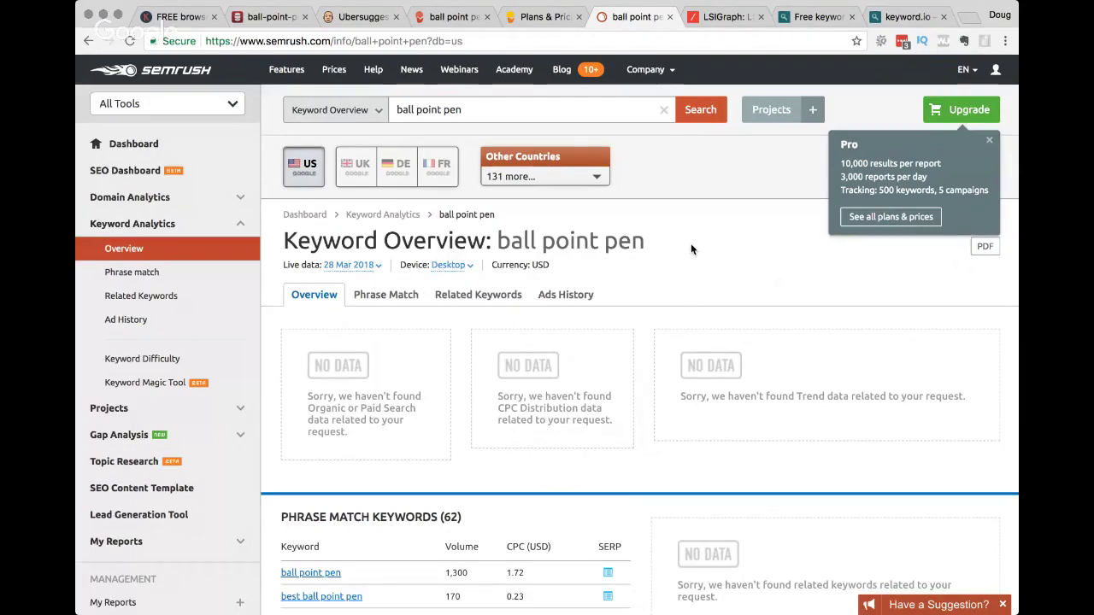
pyautogui.scroll(-3, 691, 246)
pyautogui.scroll(-1, 688, 243)
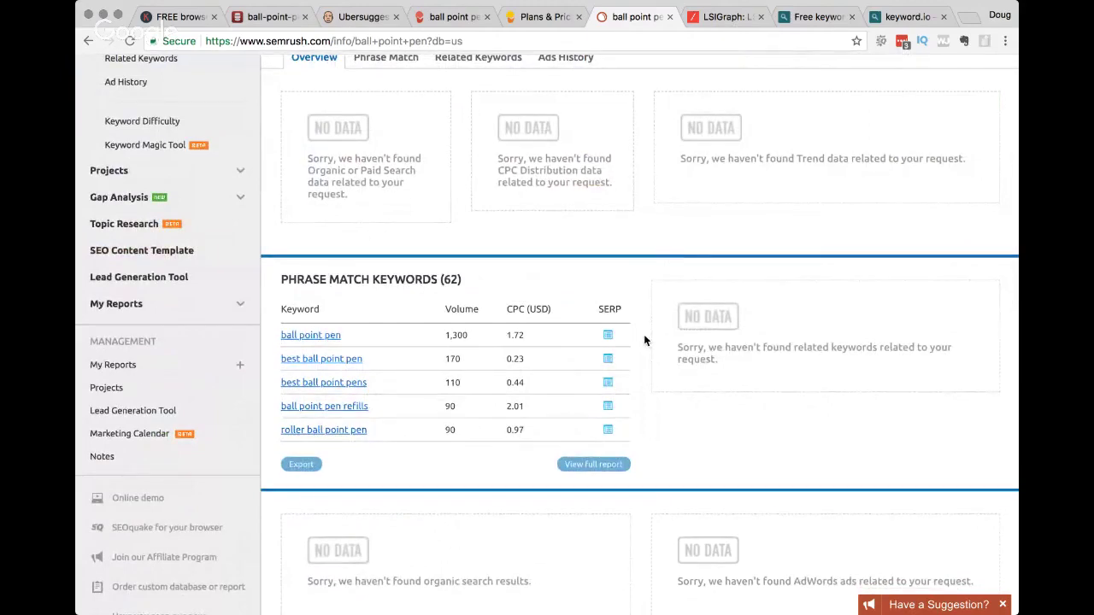
pyautogui.scroll(2, 644, 337)
pyautogui.scroll(3, 644, 340)
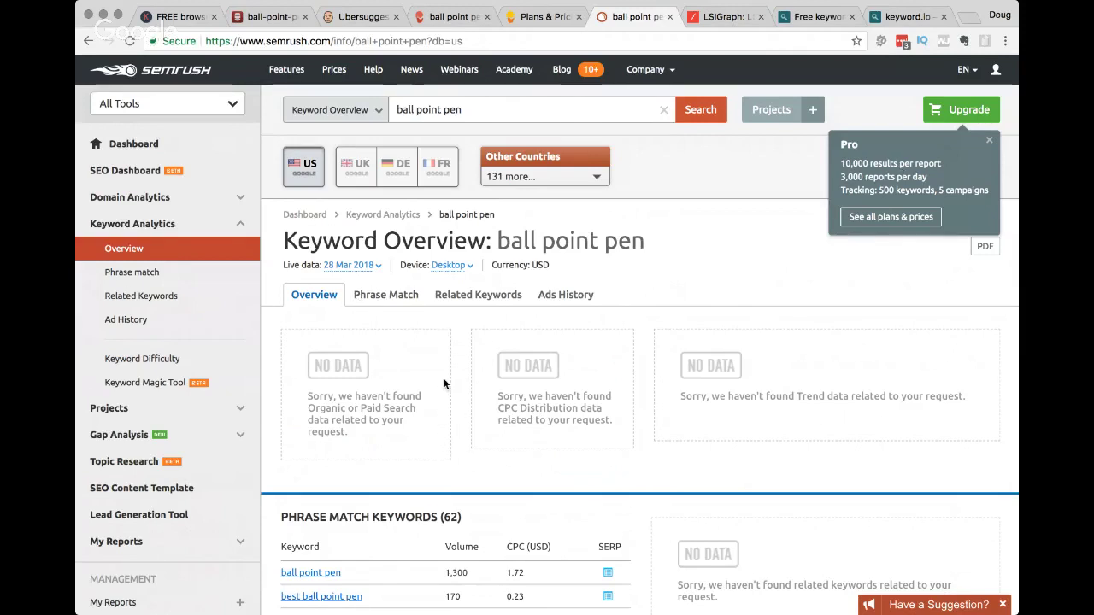
pyautogui.scroll(-3, 443, 384)
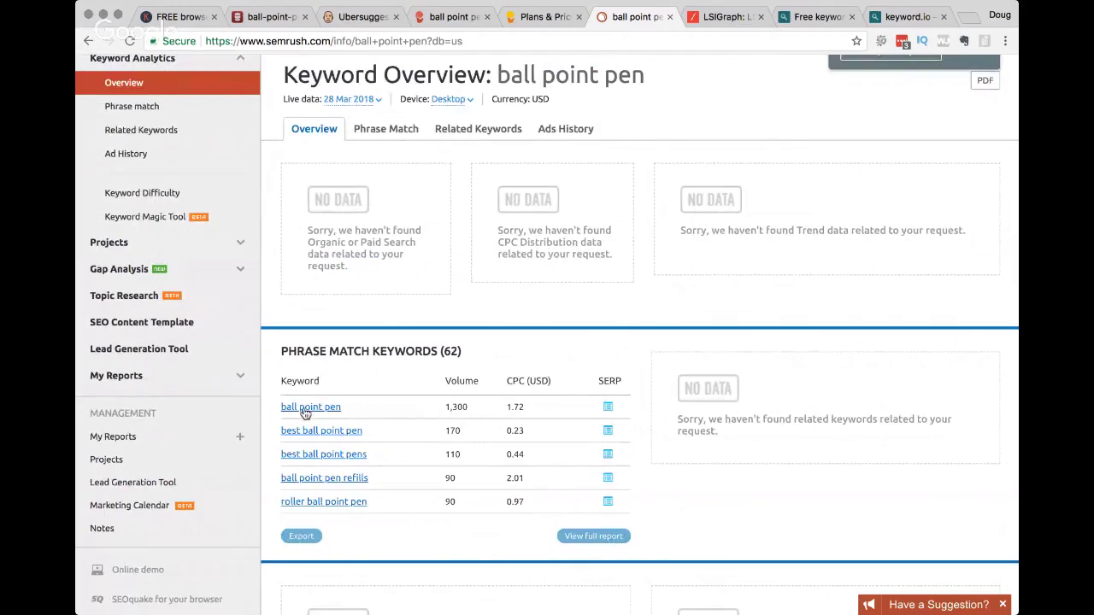
# Rerun the keyword overview with the spelling "ballpoint pen" and review its volume, CPC, phrase match and related keywords.
pyautogui.scroll(4, 415, 310)
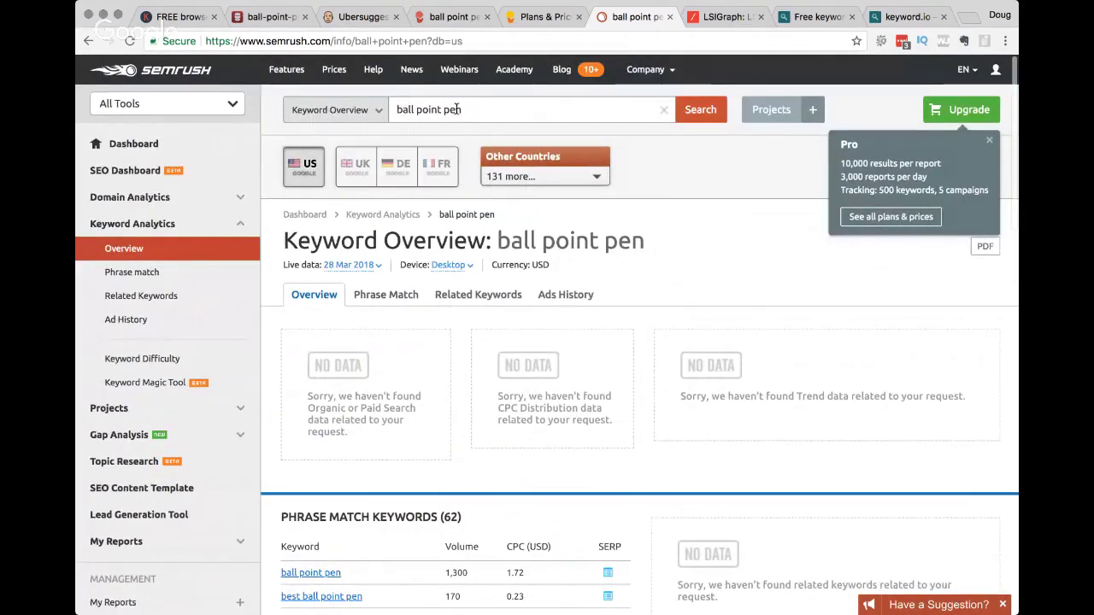
pyautogui.click(417, 111)
pyautogui.press('BackSpace')
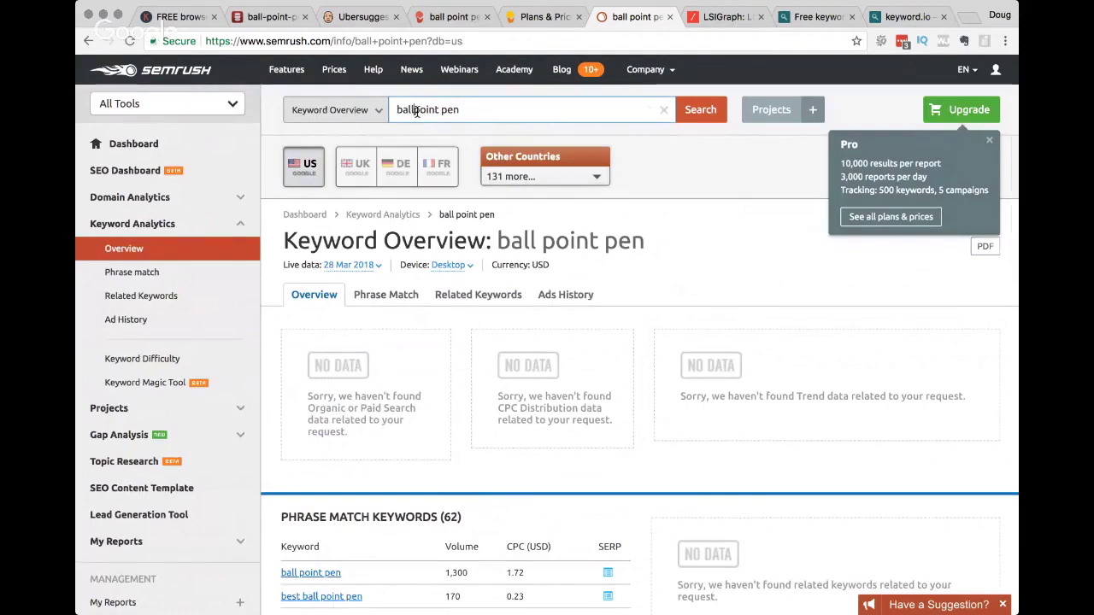
pyautogui.click(696, 118)
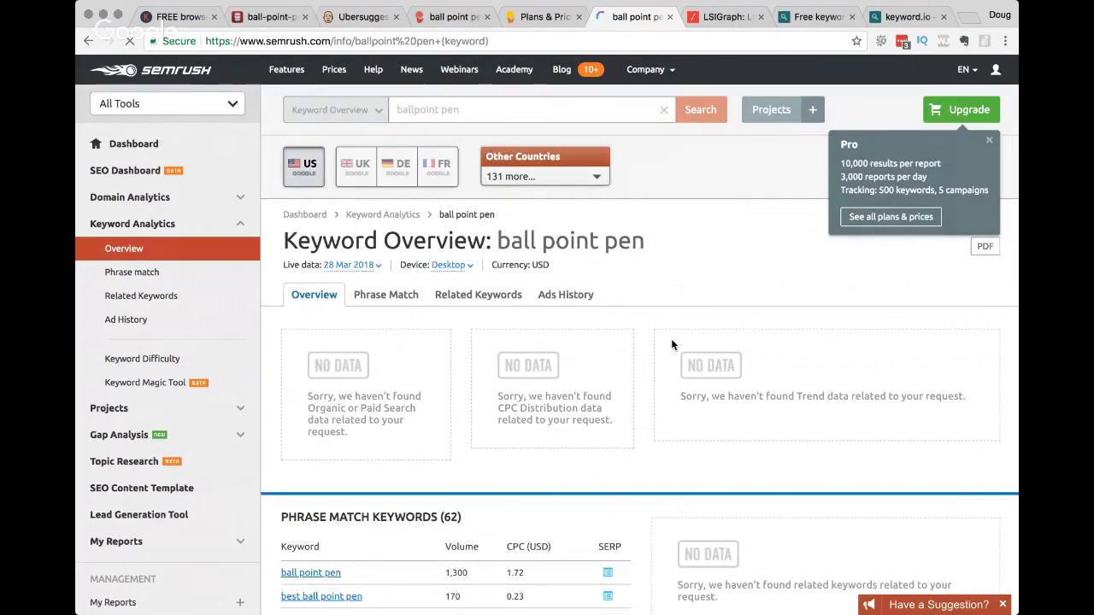
pyautogui.scroll(-5, 457, 376)
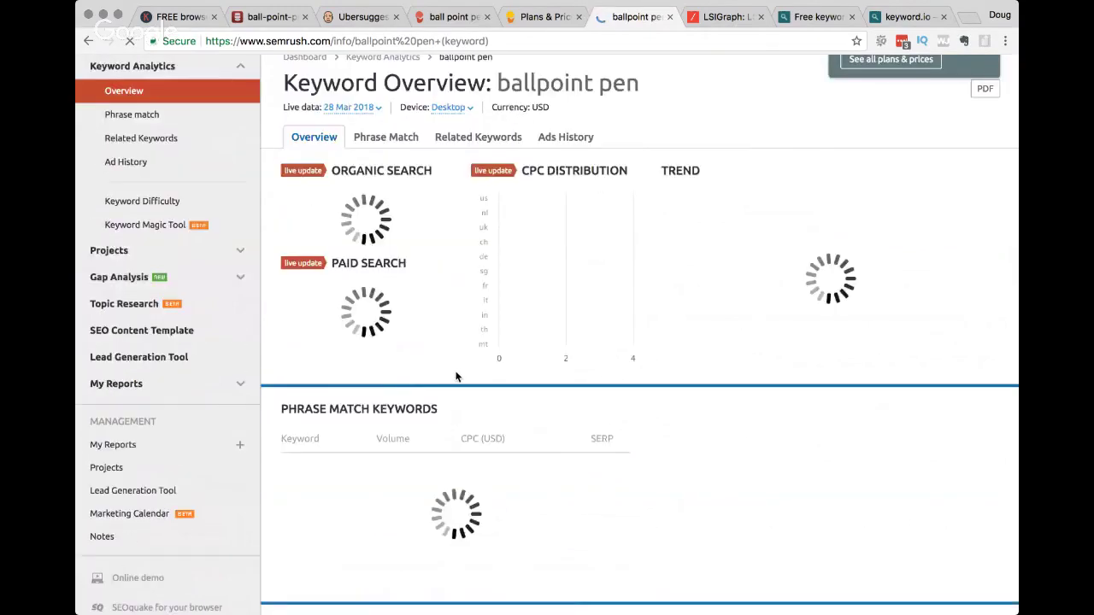
pyautogui.scroll(1, 395, 410)
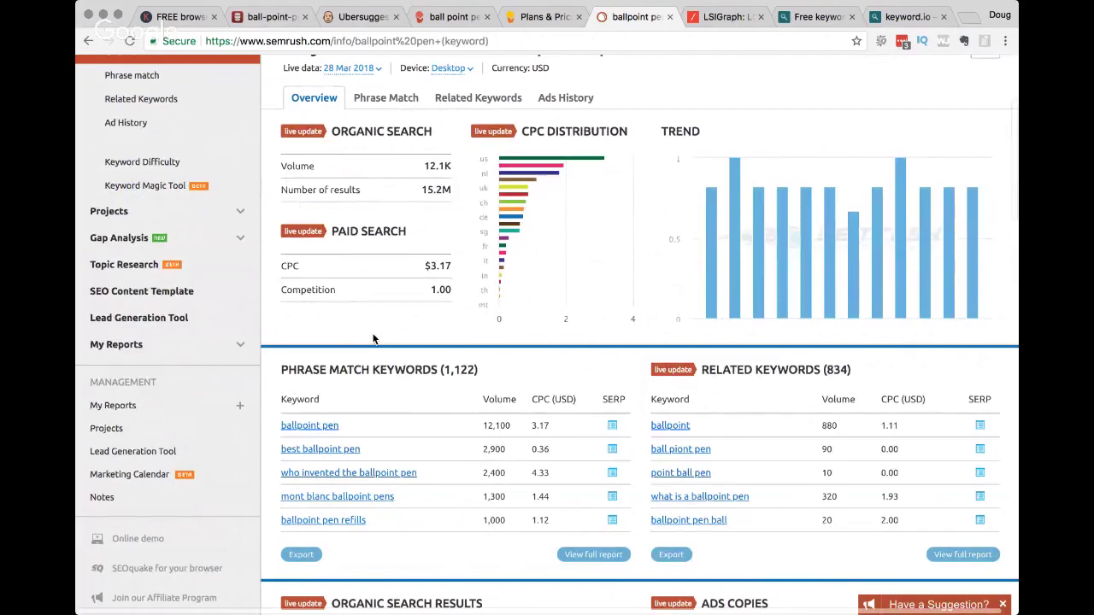
# In the Keywords Everywhere manual keyword list, change the keyword to "ballpoint pen" and get its metrics.
pyautogui.click(240, 18)
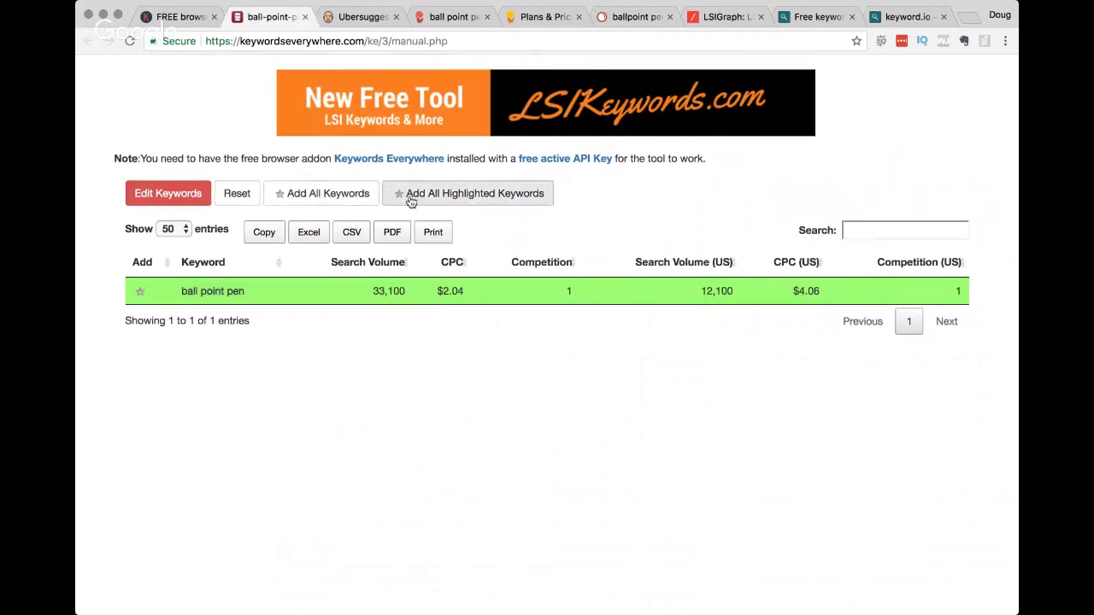
pyautogui.click(192, 203)
pyautogui.click(154, 200)
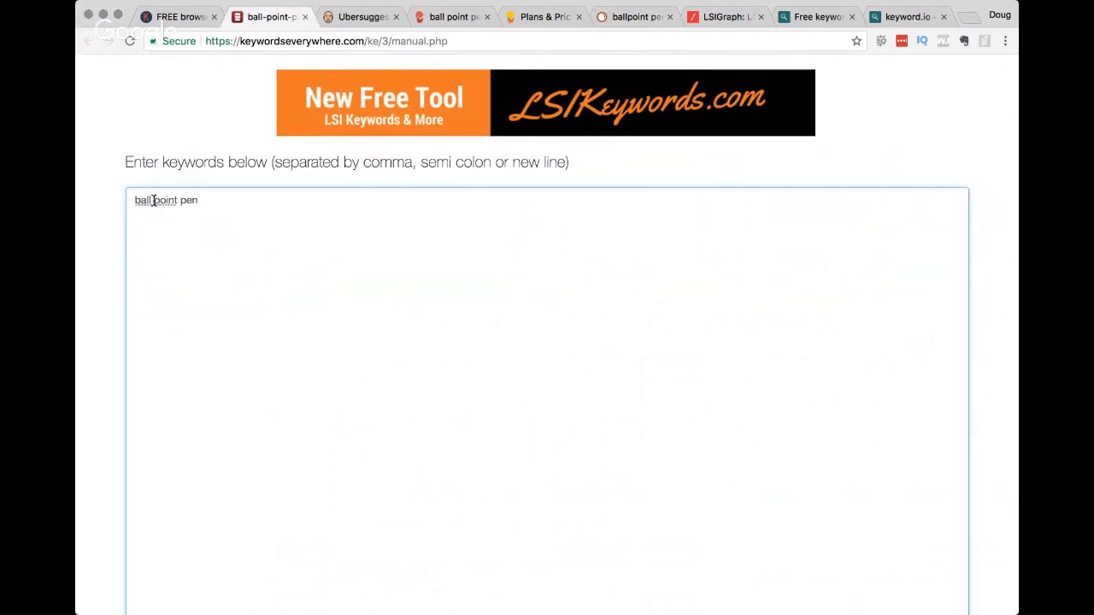
pyautogui.press('Return')
pyautogui.press('BackSpace')
pyautogui.scroll(-5, 856, 448)
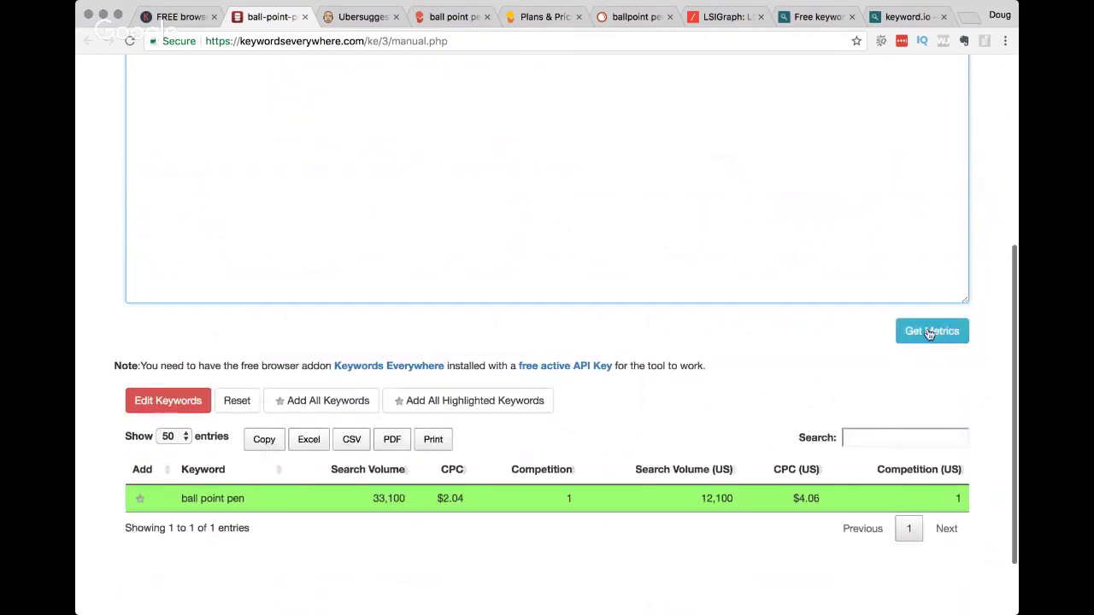
pyautogui.click(931, 332)
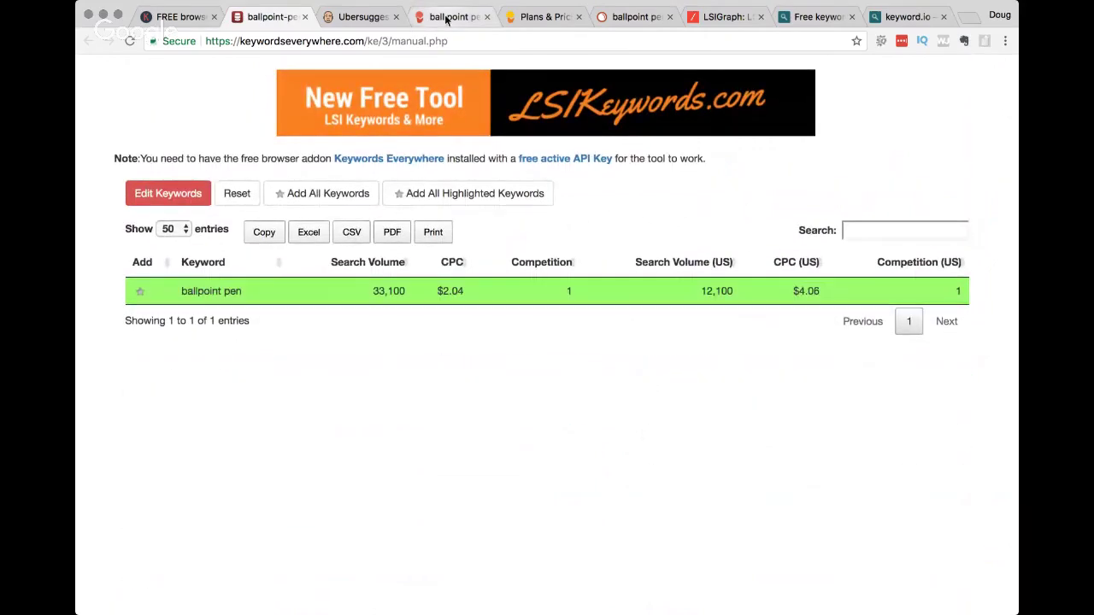
# Glance at the KWFinder results, return to SEMrush and highlight the search volume of "ballpoint pen" in the phrase match keywords.
pyautogui.click(504, 19)
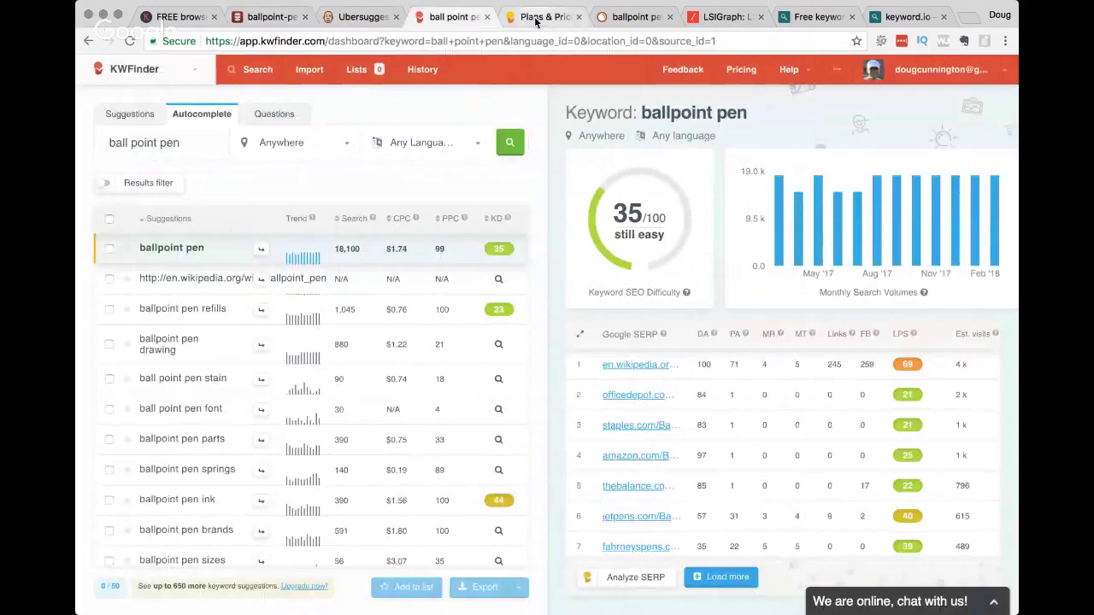
pyautogui.click(635, 21)
pyautogui.scroll(4, 622, 257)
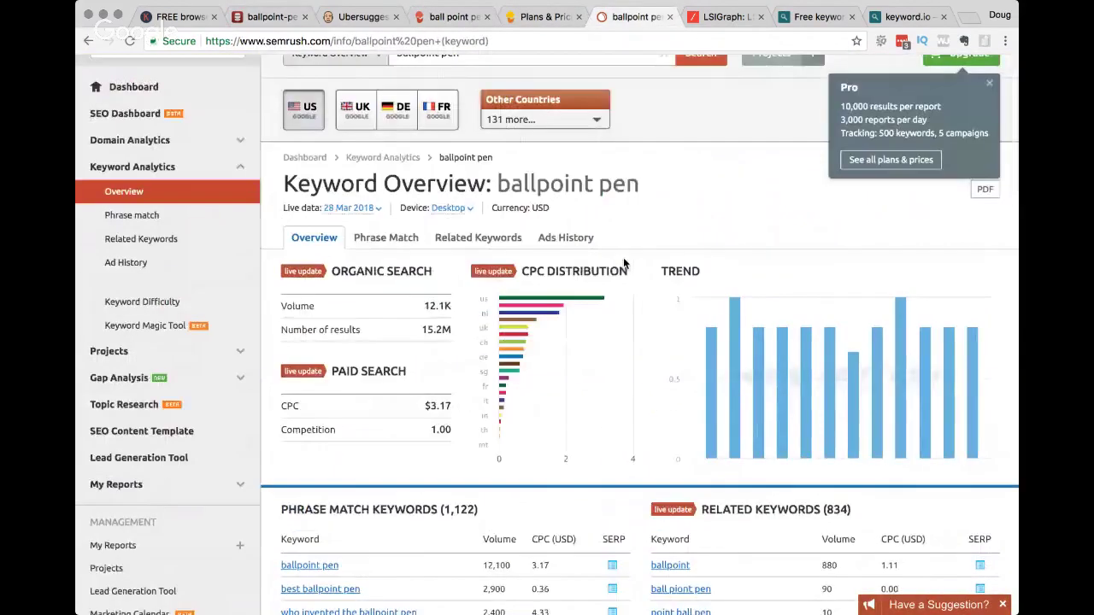
pyautogui.scroll(-4, 623, 258)
pyautogui.moveTo(478, 425); pyautogui.dragTo(512, 424)
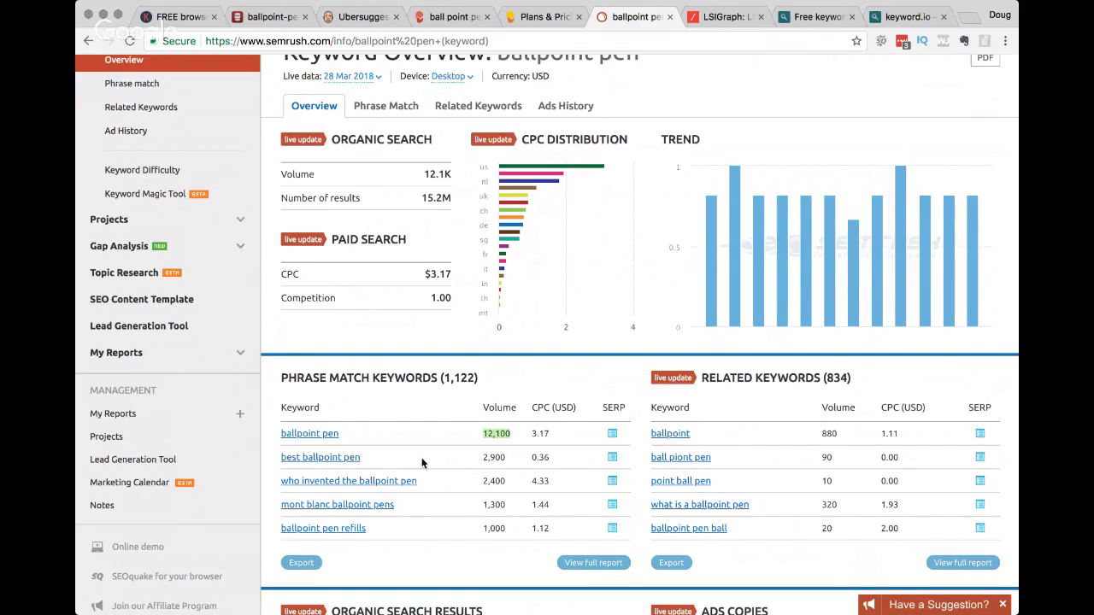
# Open the full phrase match report for "ballpoint pen" and review its keywords, volumes and difficulty scores.
pyautogui.click(596, 563)
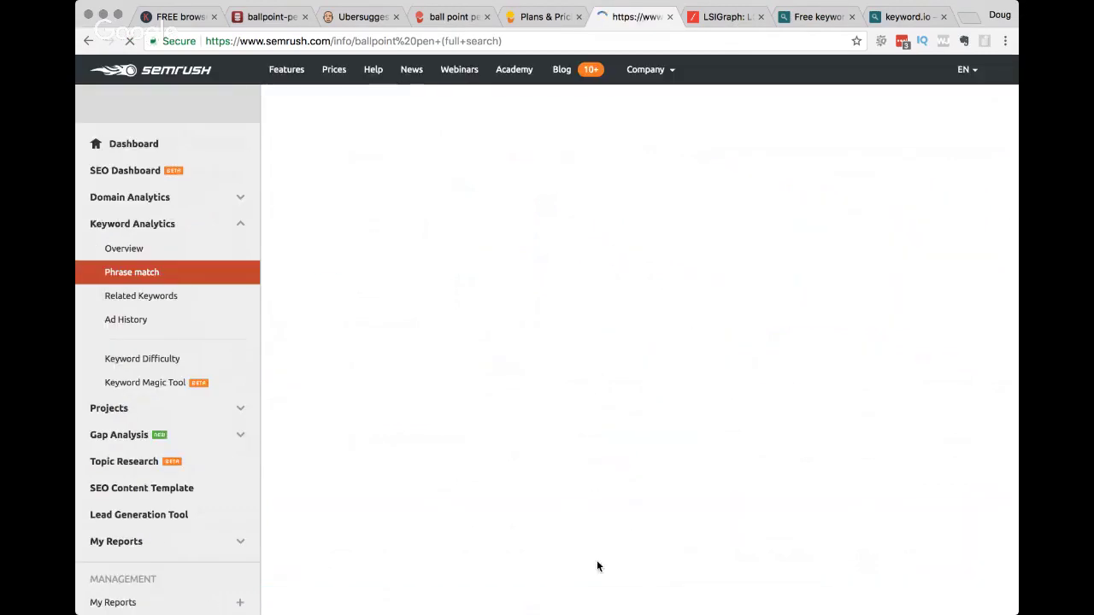
pyautogui.scroll(-1, 621, 449)
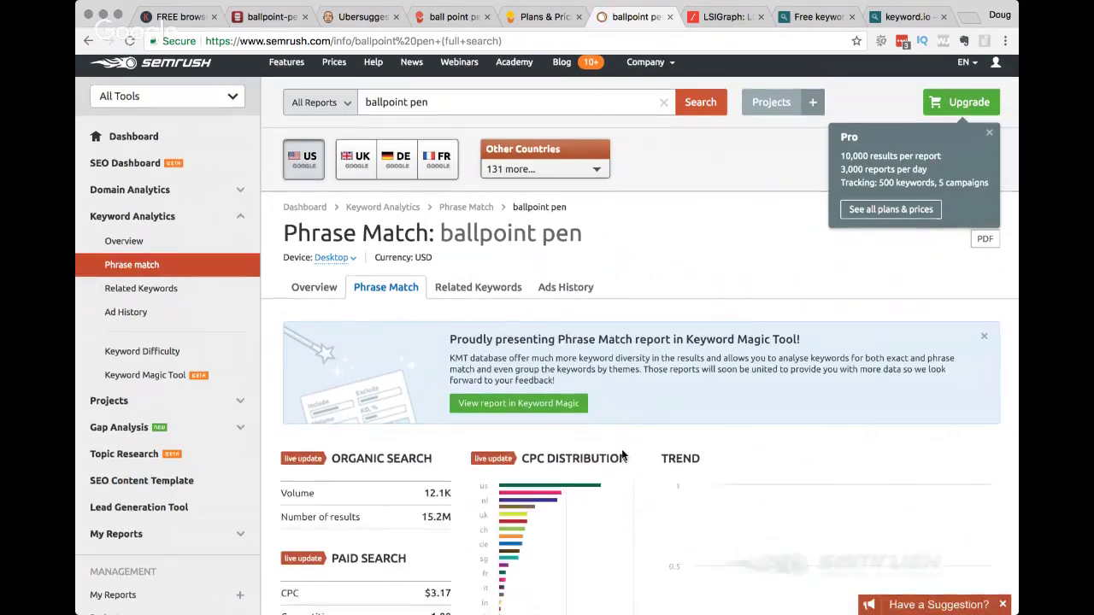
pyautogui.scroll(-2, 622, 453)
pyautogui.scroll(-3, 617, 463)
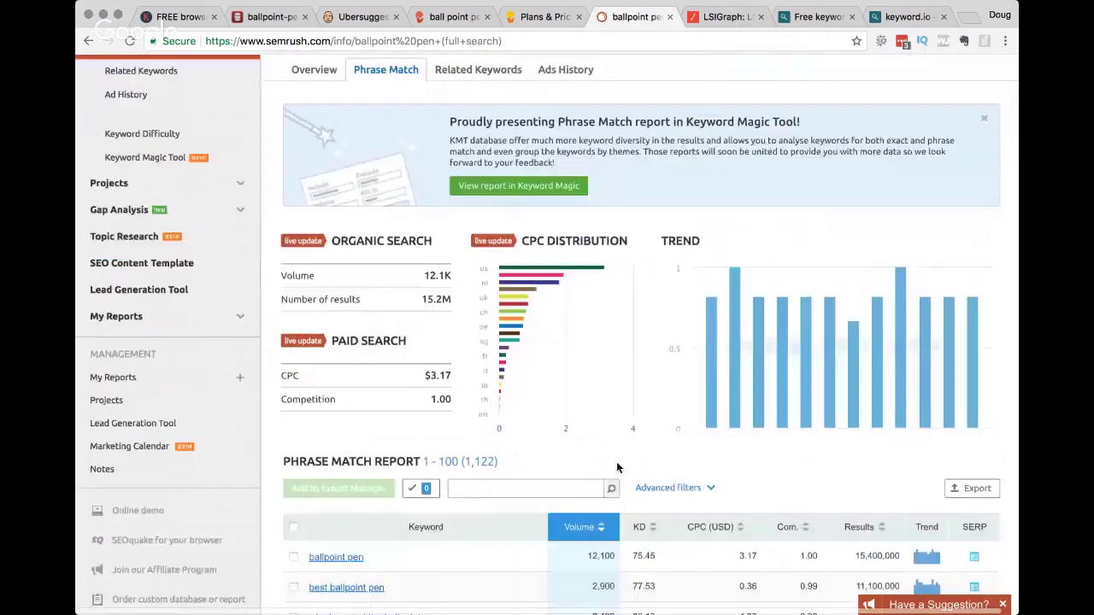
pyautogui.scroll(-1, 617, 468)
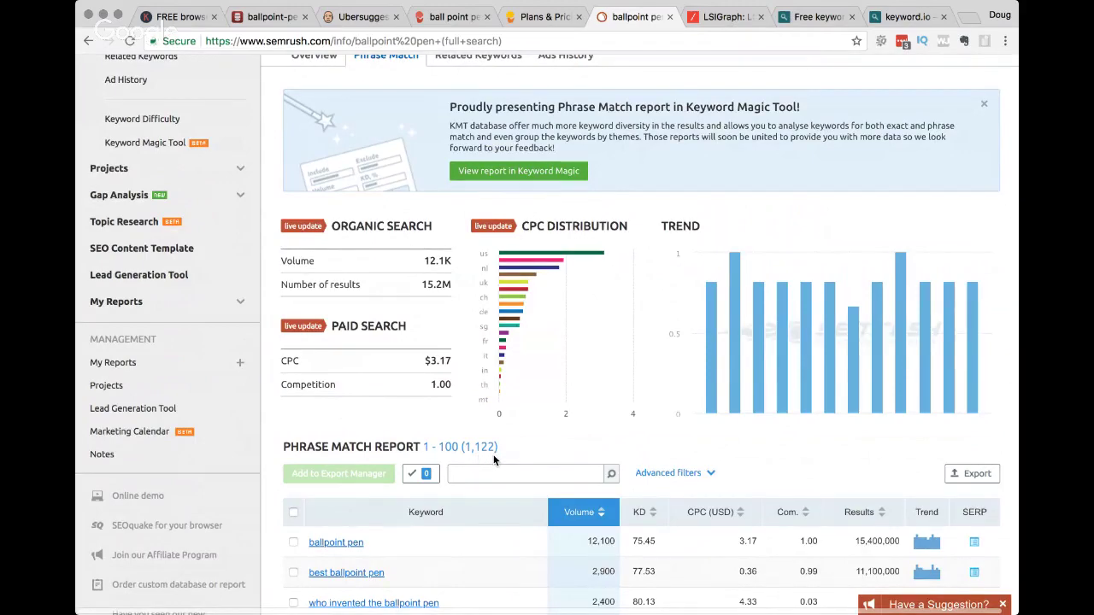
pyautogui.scroll(2, 547, 443)
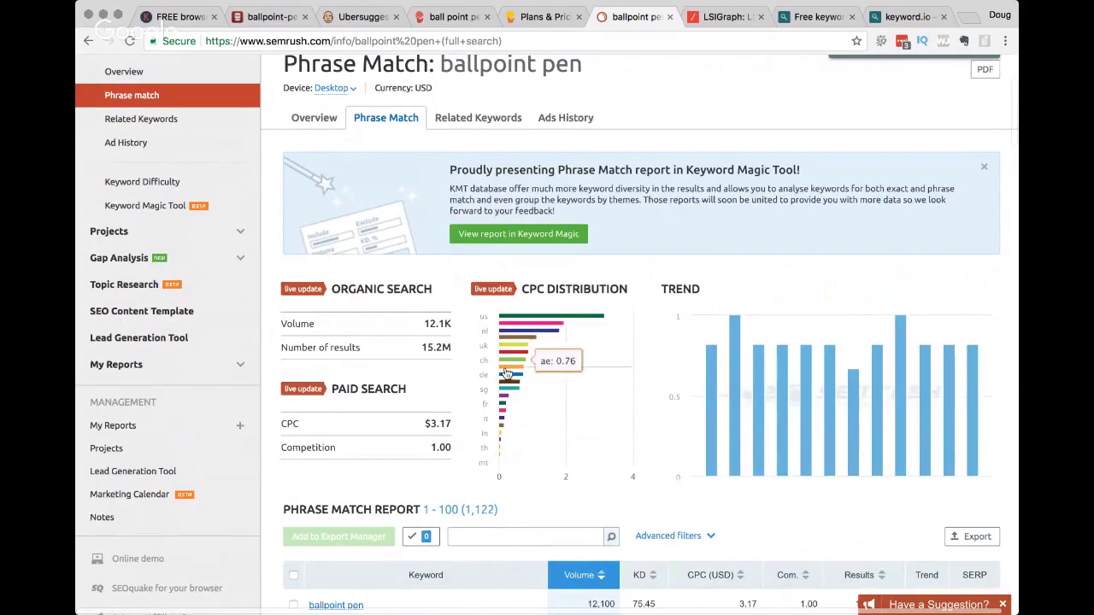
pyautogui.scroll(-10, 504, 427)
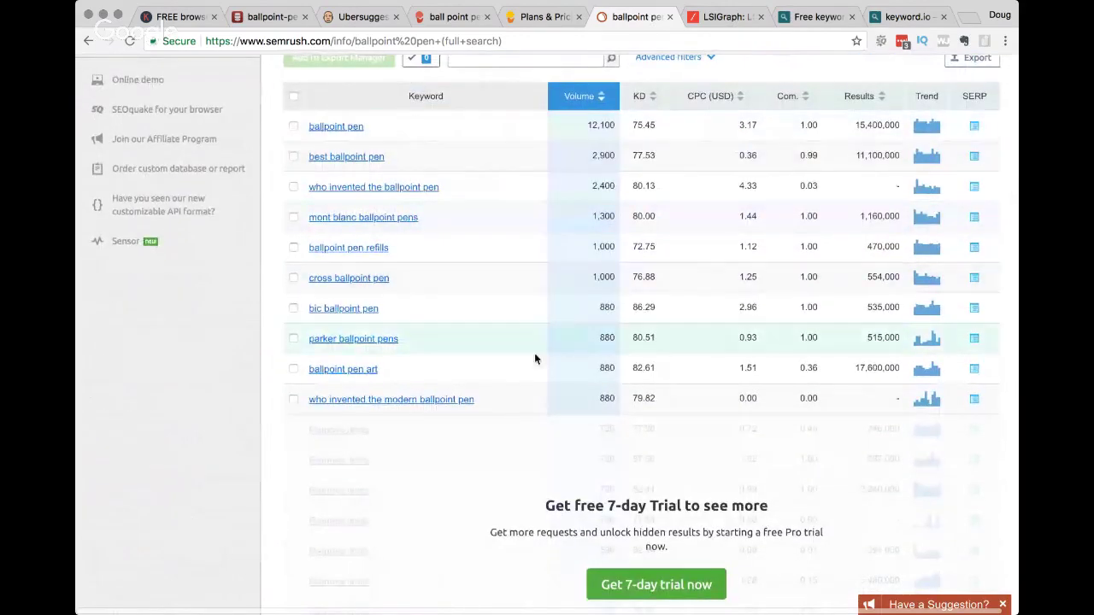
# Try to filter the phrase match report by a keyword term, and return to the report.
pyautogui.scroll(2, 532, 412)
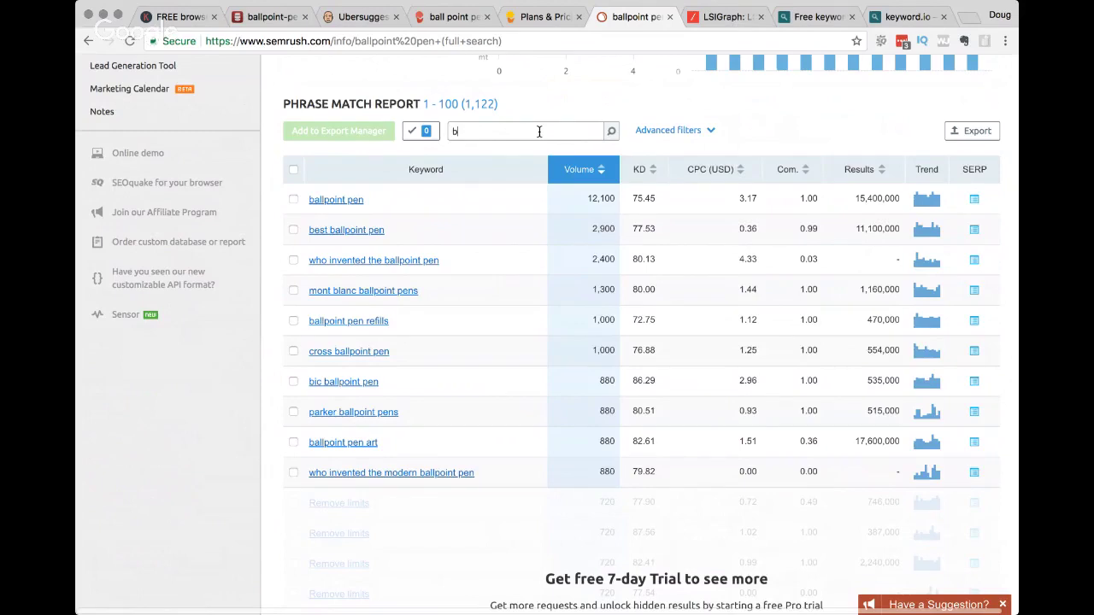
pyautogui.press('Return')
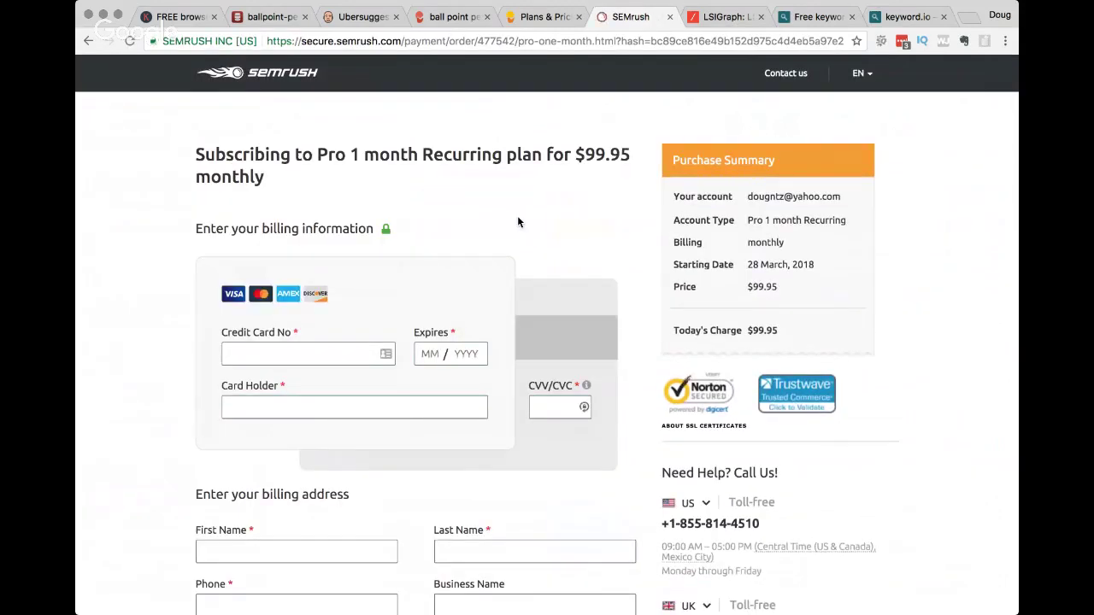
pyautogui.click(88, 42)
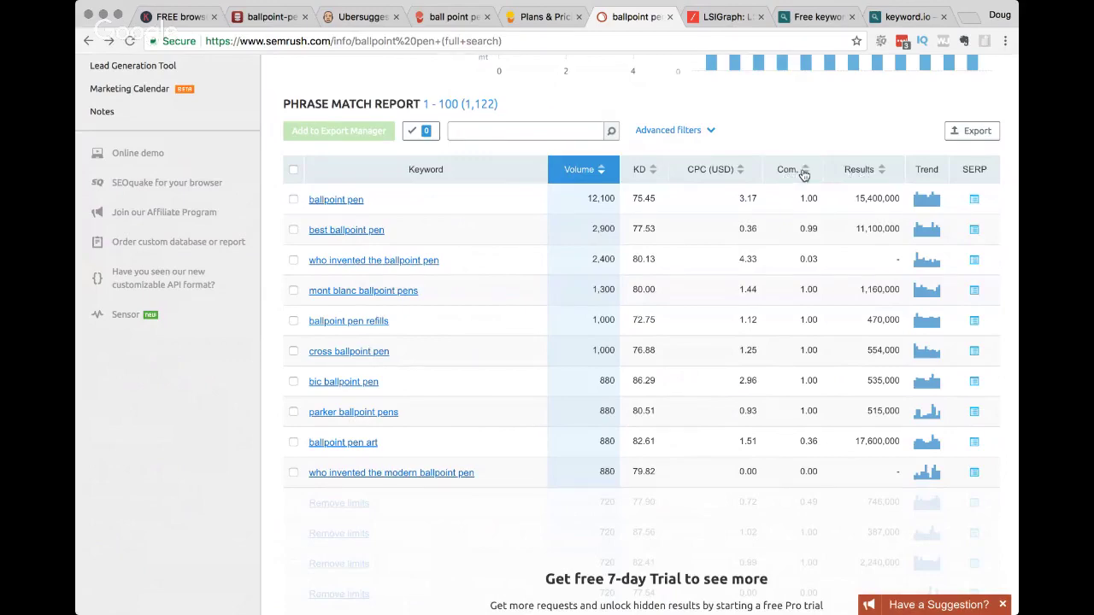
# Sort the phrase match report by keyword difficulty in ascending order and review the easiest keywords.
pyautogui.click(654, 171)
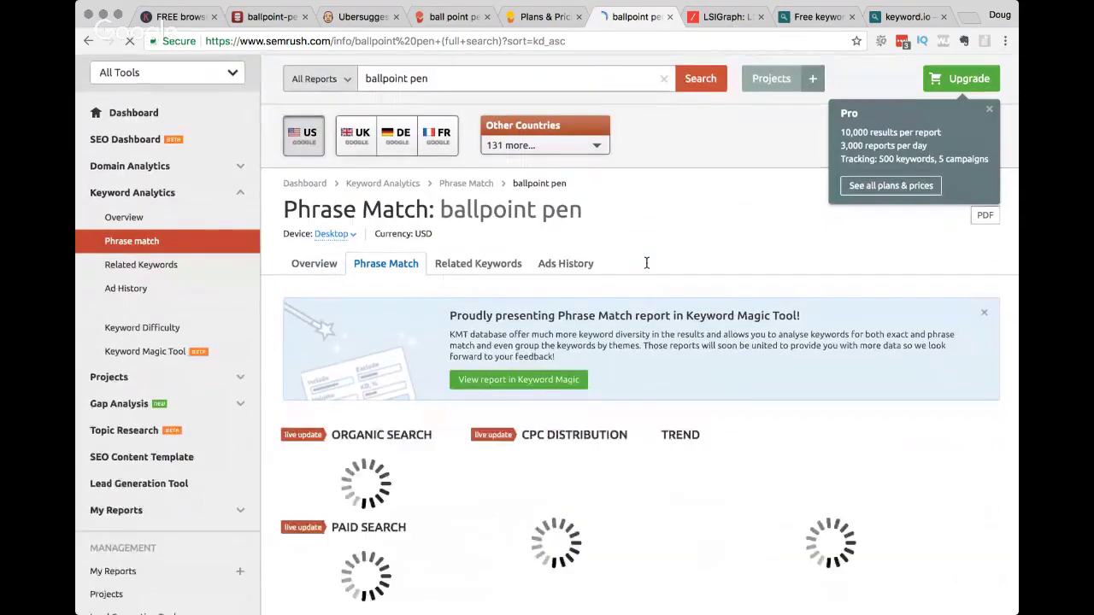
pyautogui.scroll(-5, 649, 291)
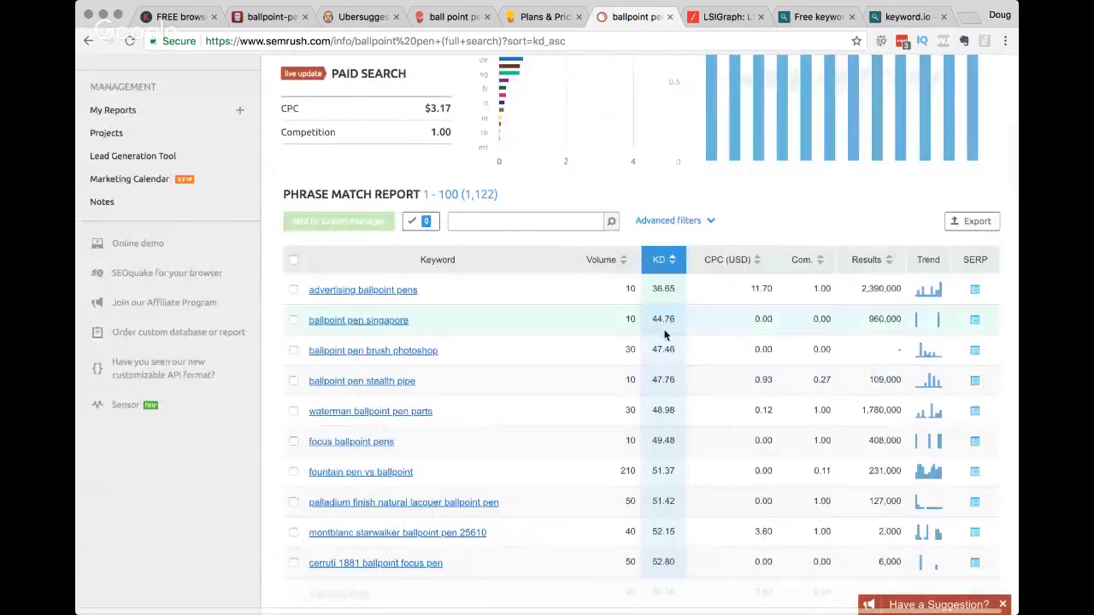
pyautogui.scroll(-2, 664, 335)
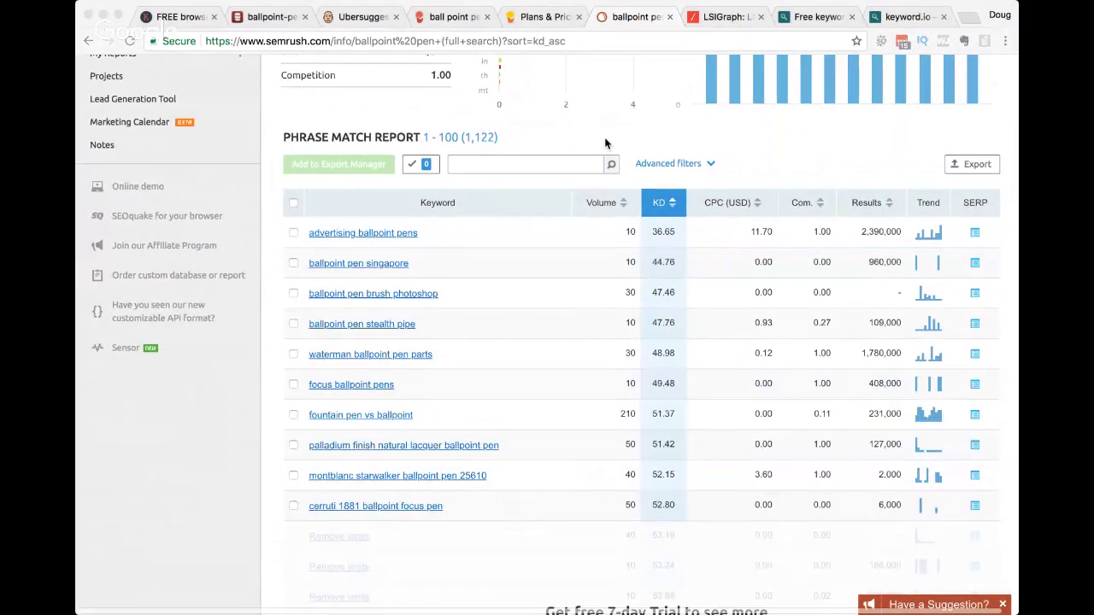
pyautogui.scroll(-5, 505, 331)
pyautogui.scroll(15, 505, 331)
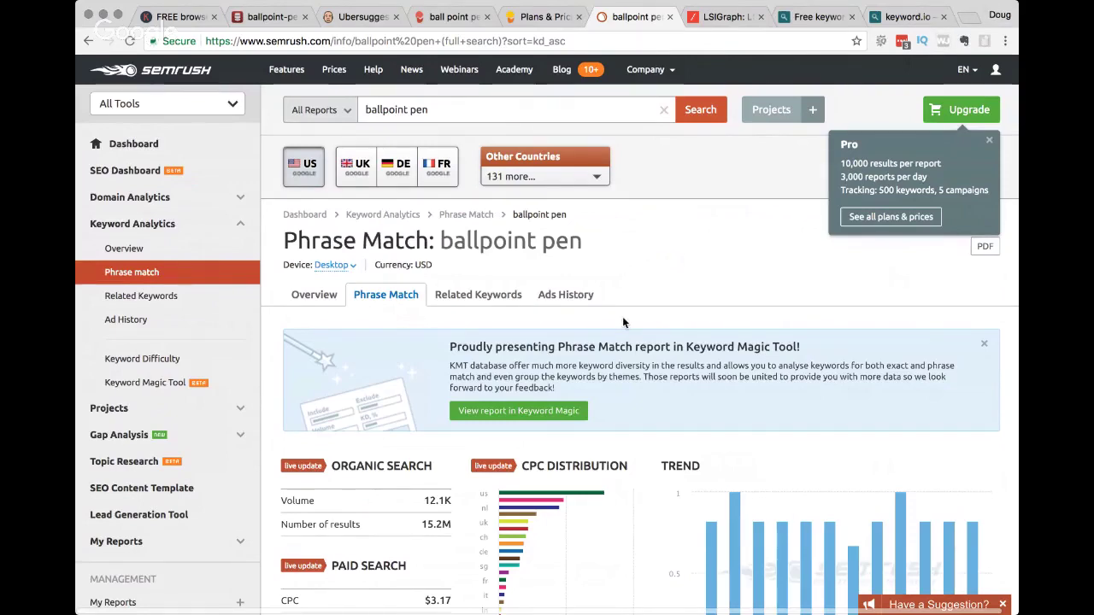
pyautogui.press('super+Tab')
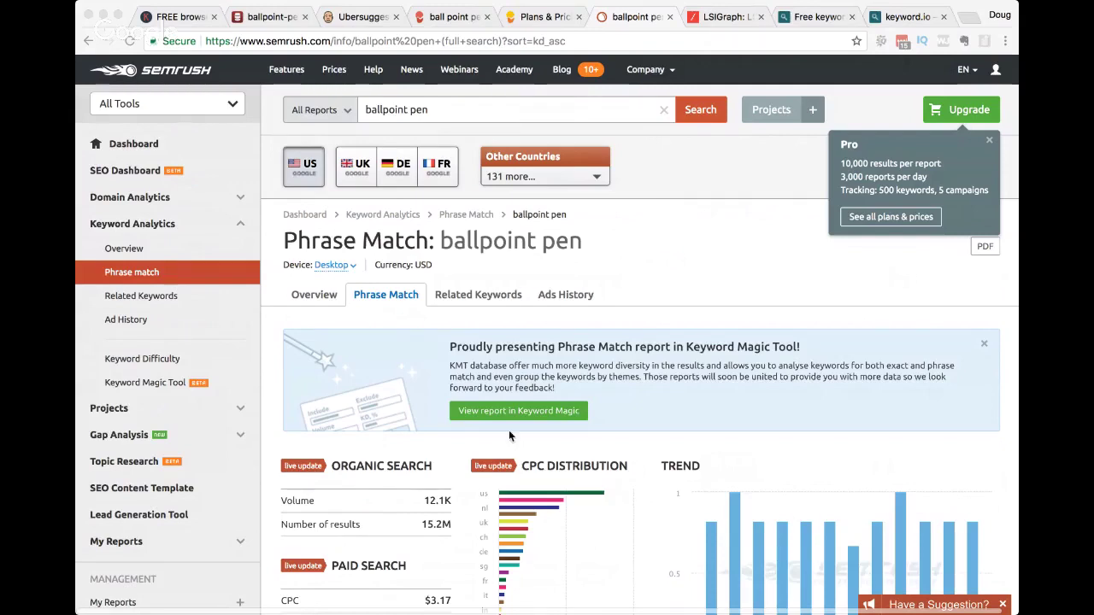
# Switch to LSIGraph and read its explanation of what an LSI keyword is, down to the end of the page.
pyautogui.click(539, 449)
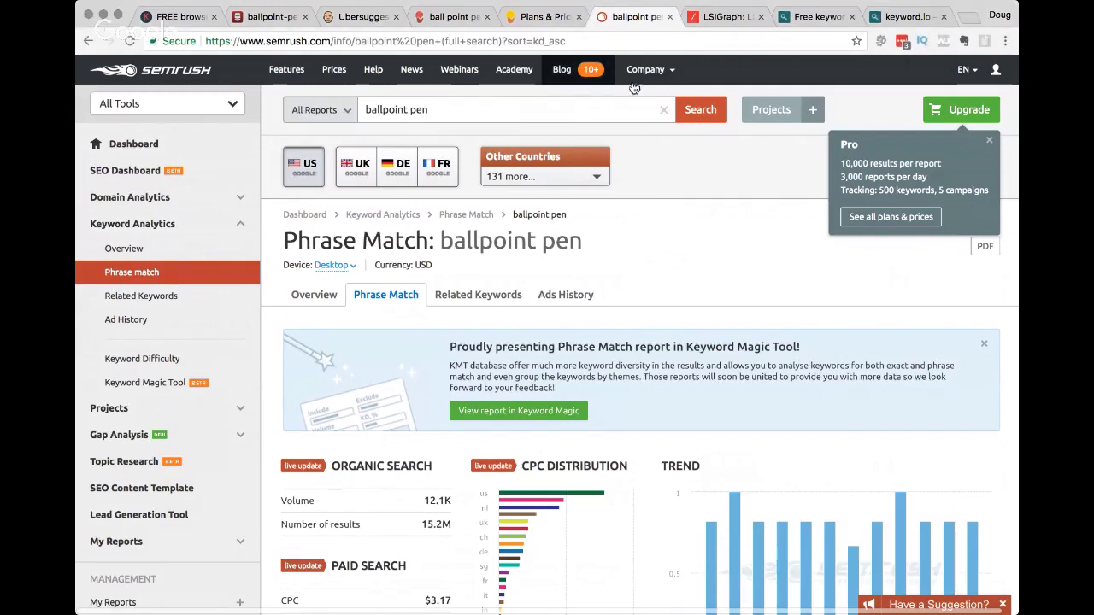
pyautogui.click(717, 17)
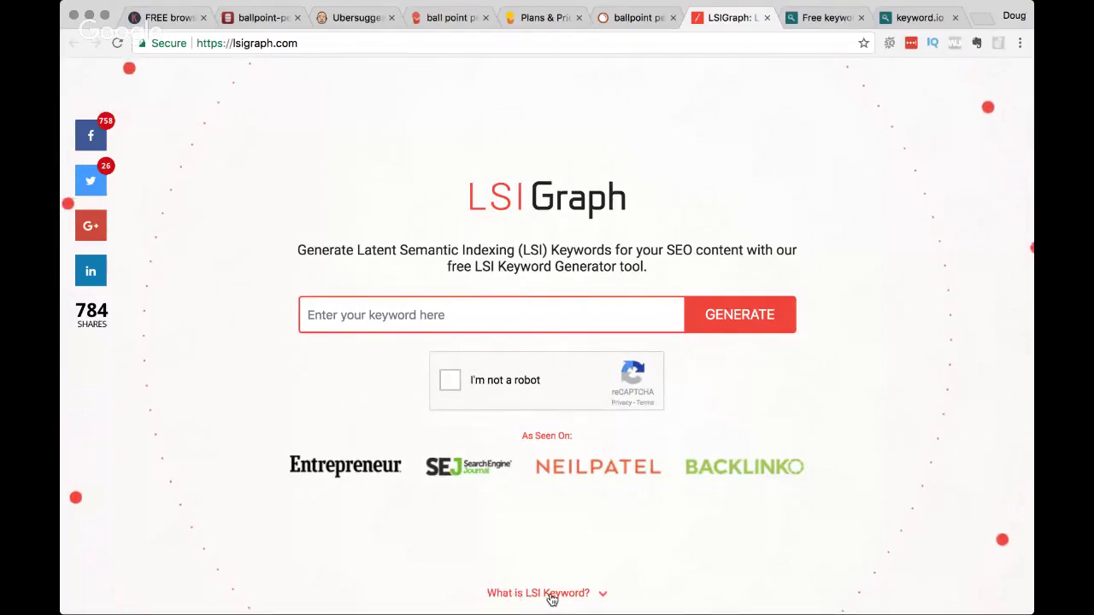
pyautogui.click(551, 595)
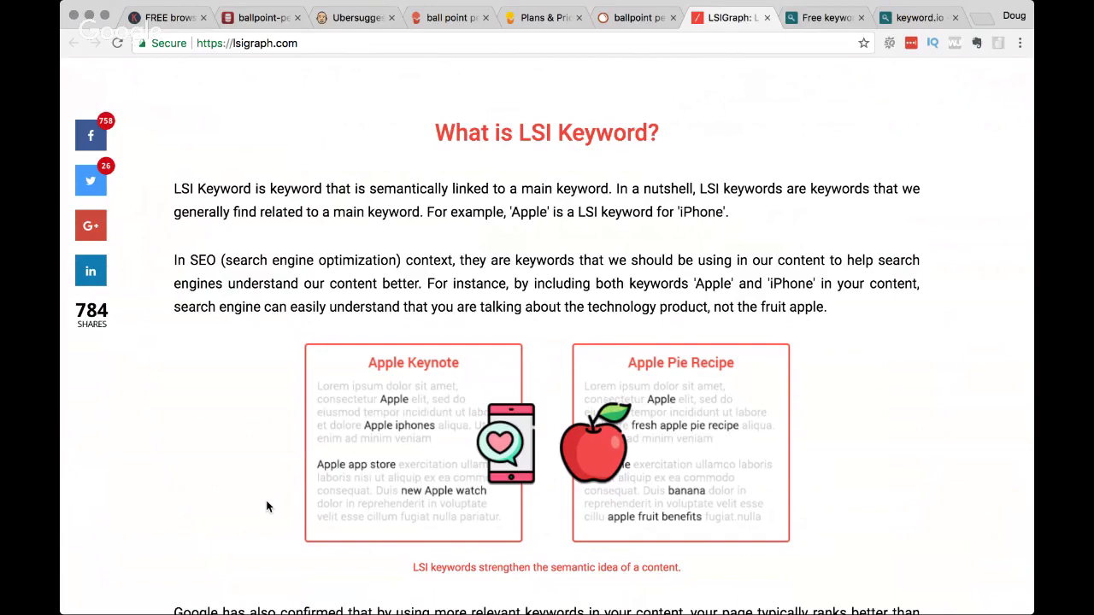
pyautogui.scroll(-3, 384, 507)
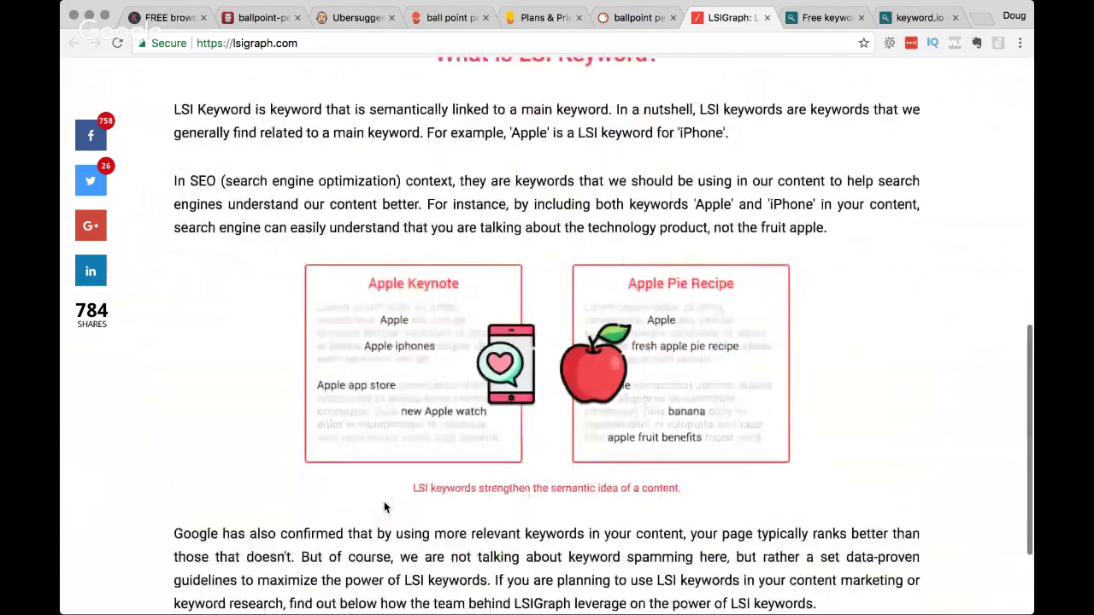
pyautogui.scroll(-3, 384, 506)
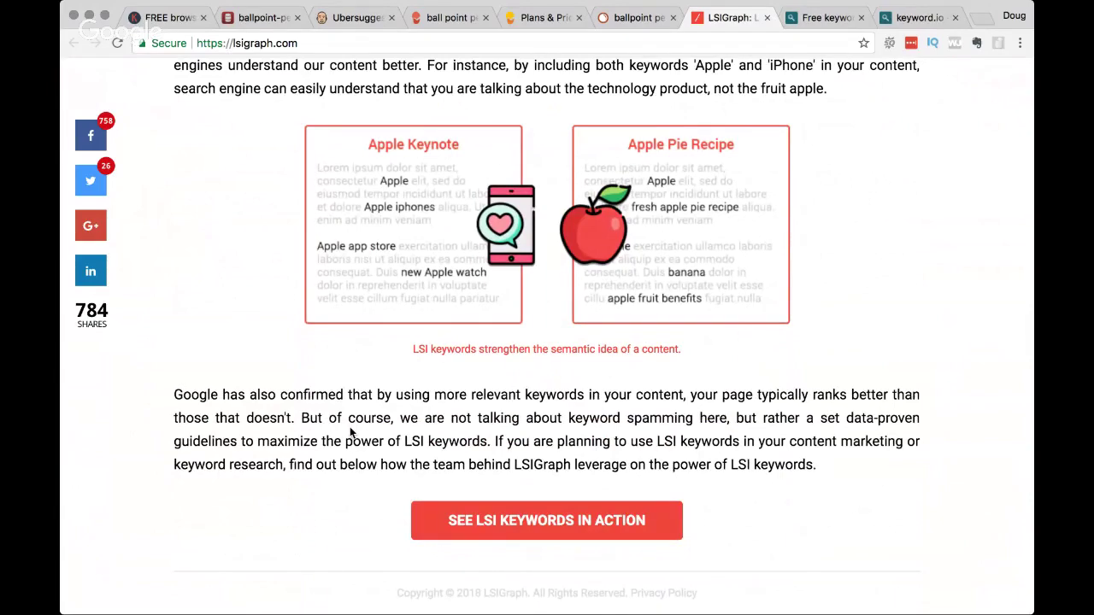
# Generate LSI keywords for "ballpoint pen", completing the "I'm not a robot" check.
pyautogui.scroll(10, 349, 434)
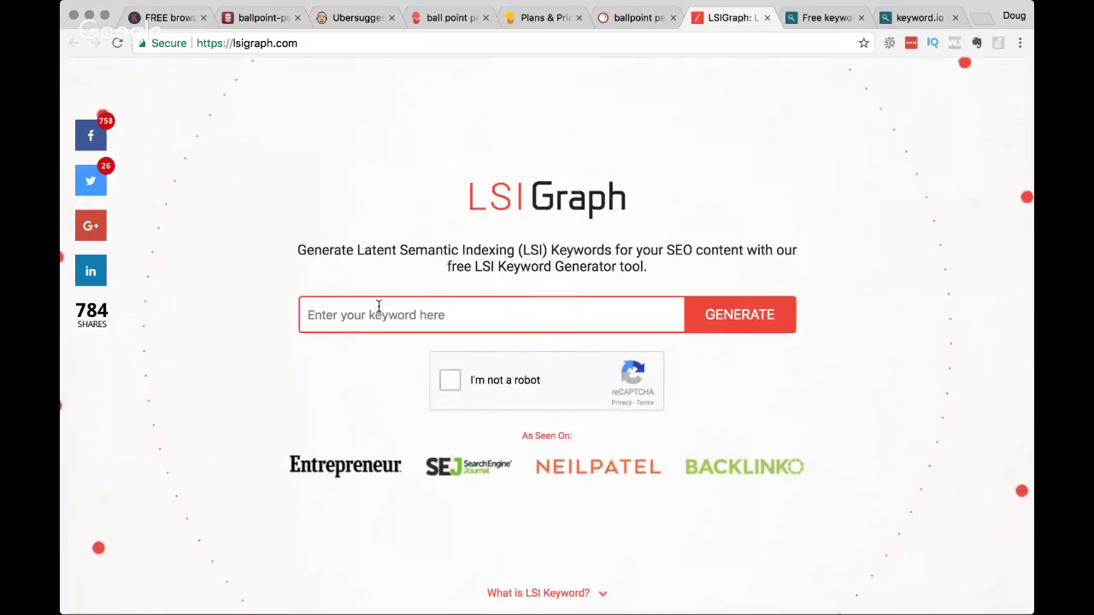
pyautogui.click(494, 316)
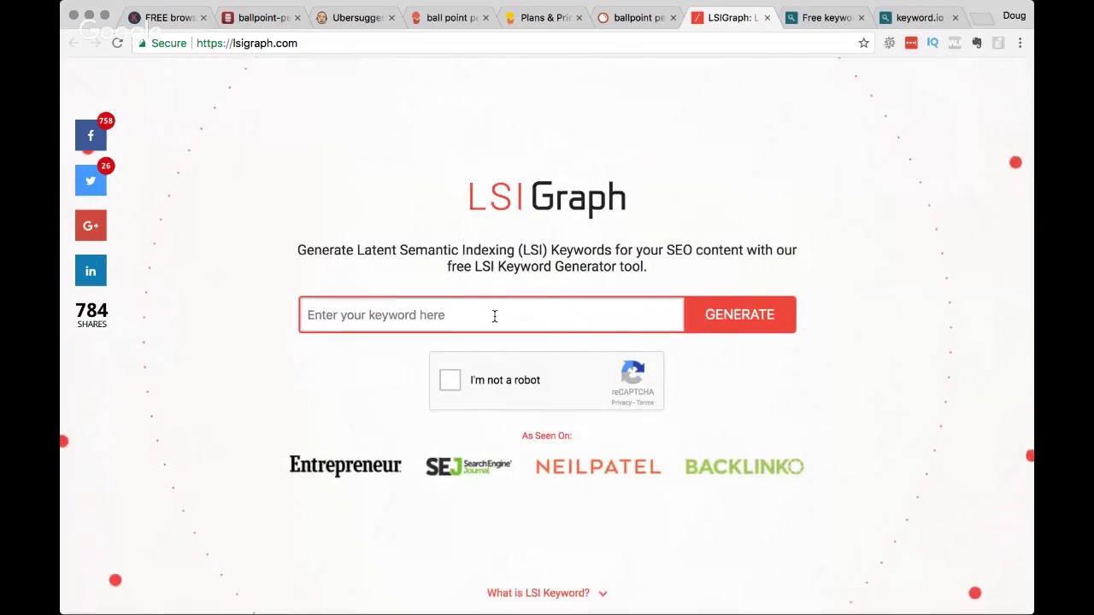
pyautogui.write('ball')
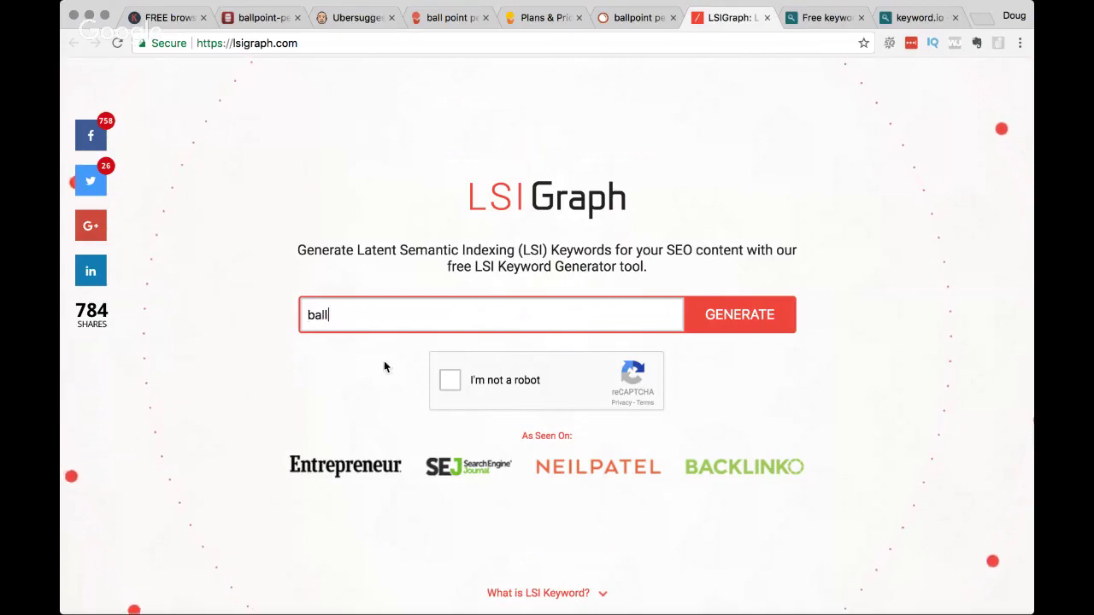
pyautogui.write('point pen')
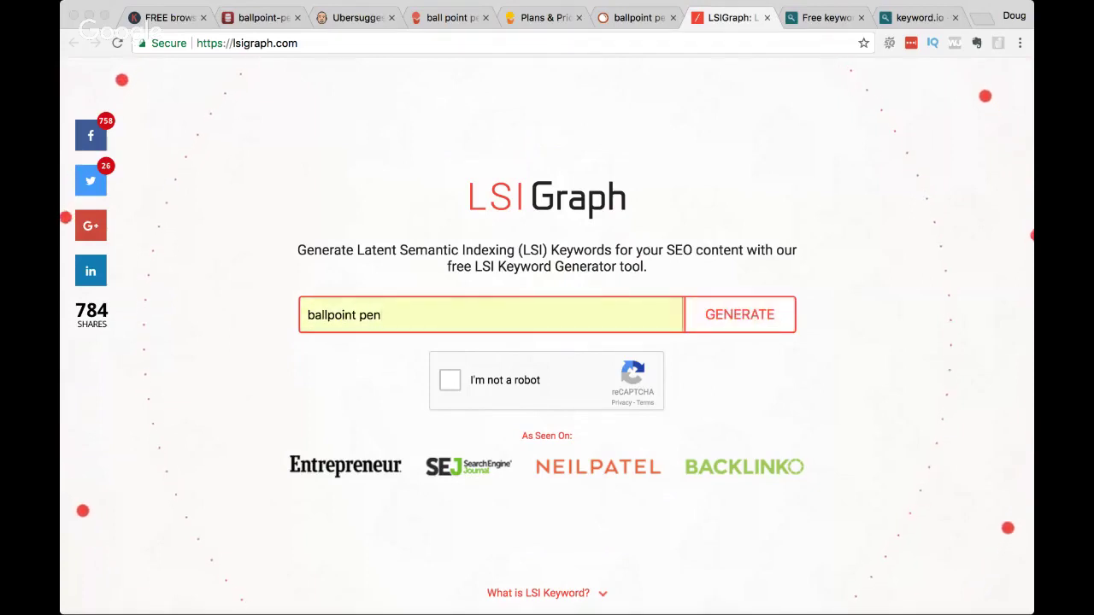
pyautogui.press('Tab')
pyautogui.click(451, 381)
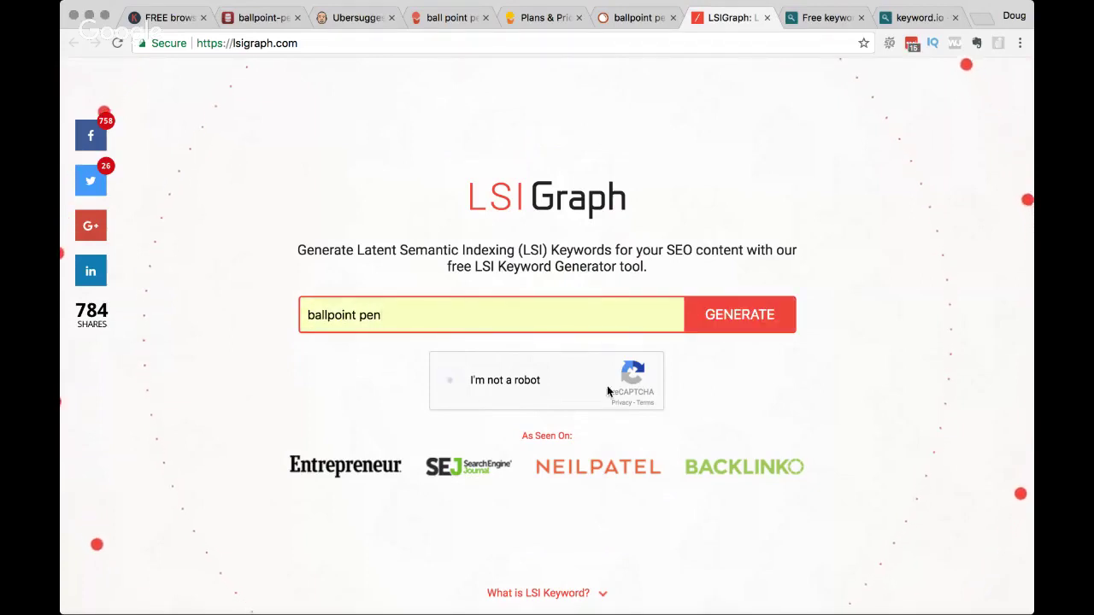
pyautogui.click(733, 324)
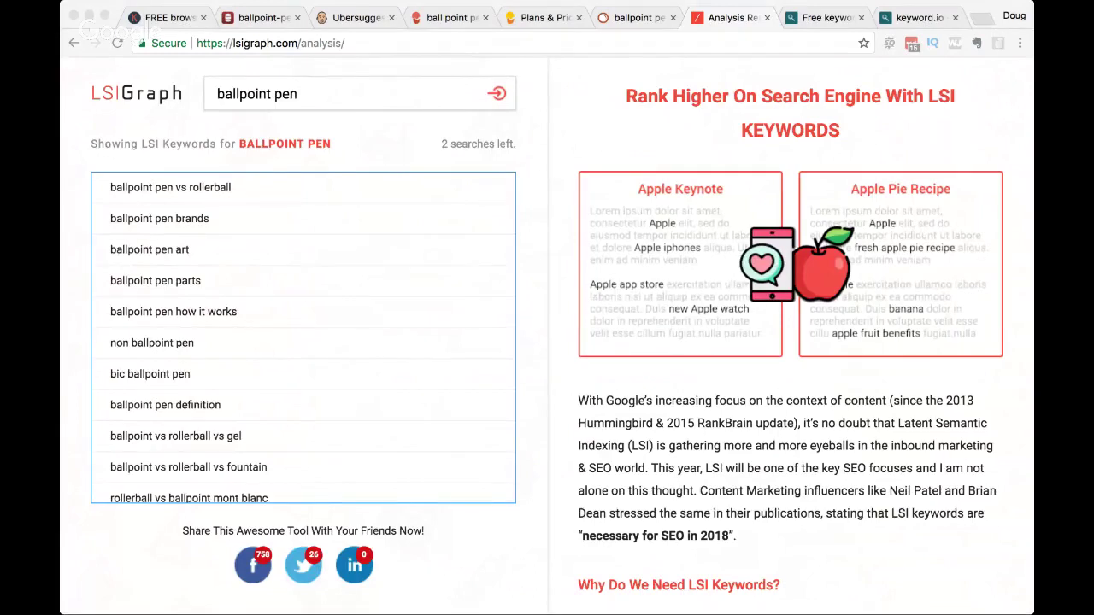
# Review the LSI keywords for "ballpoint pen" and highlight the last entries, from "description of a ballpoint pen" to "what color ink for passport application".
pyautogui.click(71, 558)
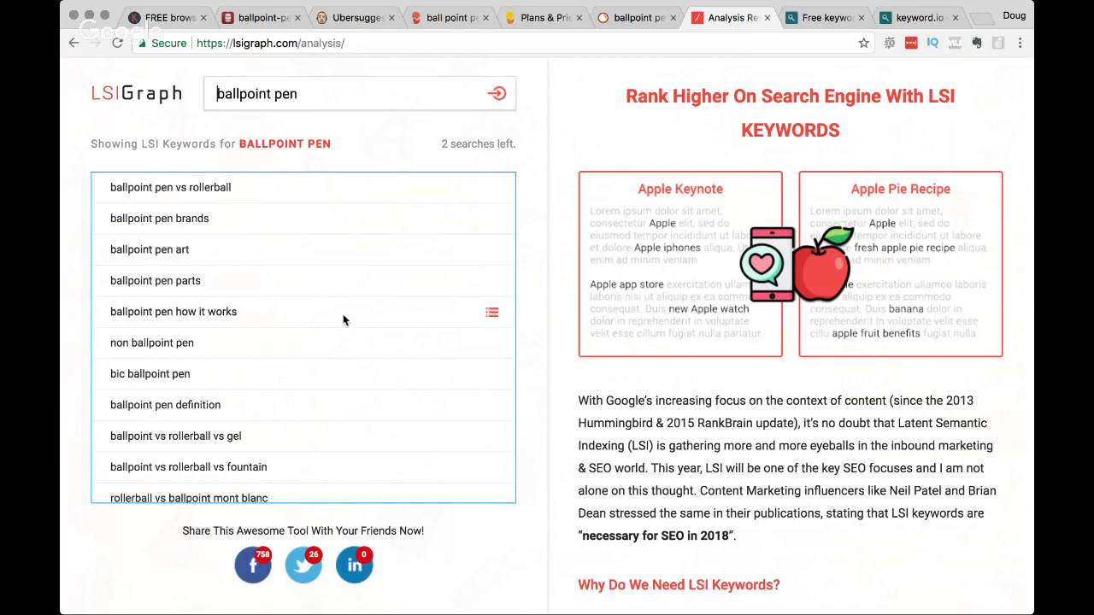
pyautogui.scroll(-2, 347, 321)
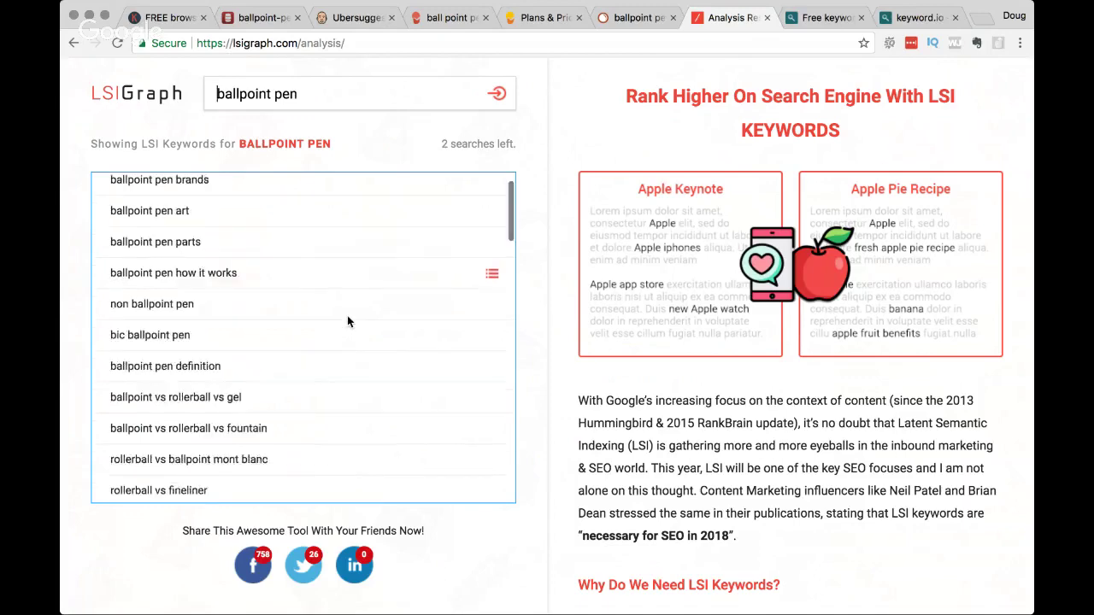
pyautogui.scroll(-10, 346, 321)
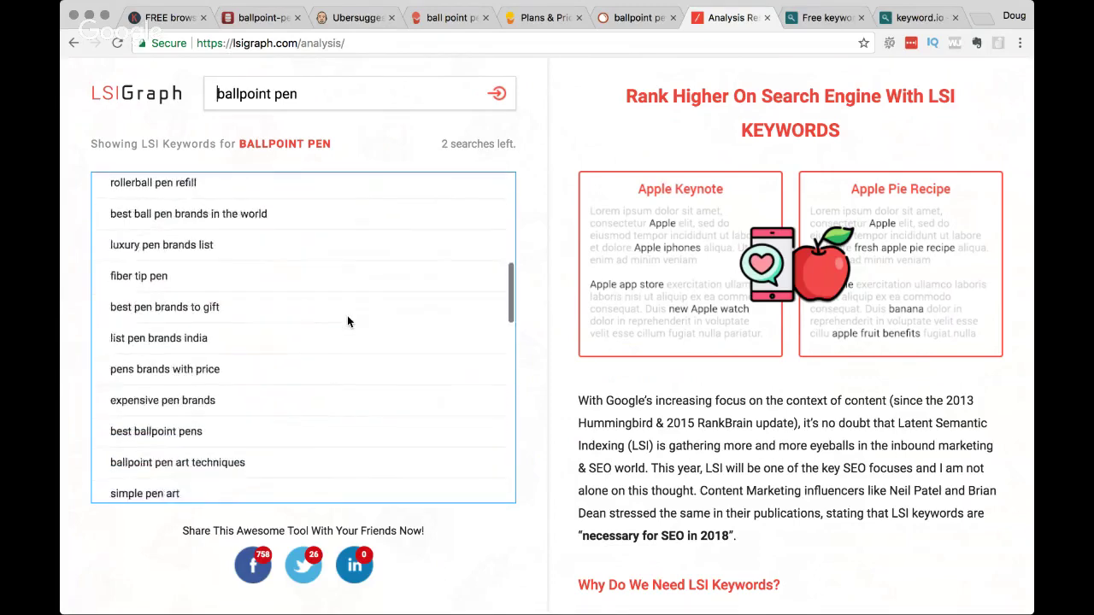
pyautogui.scroll(-5, 346, 321)
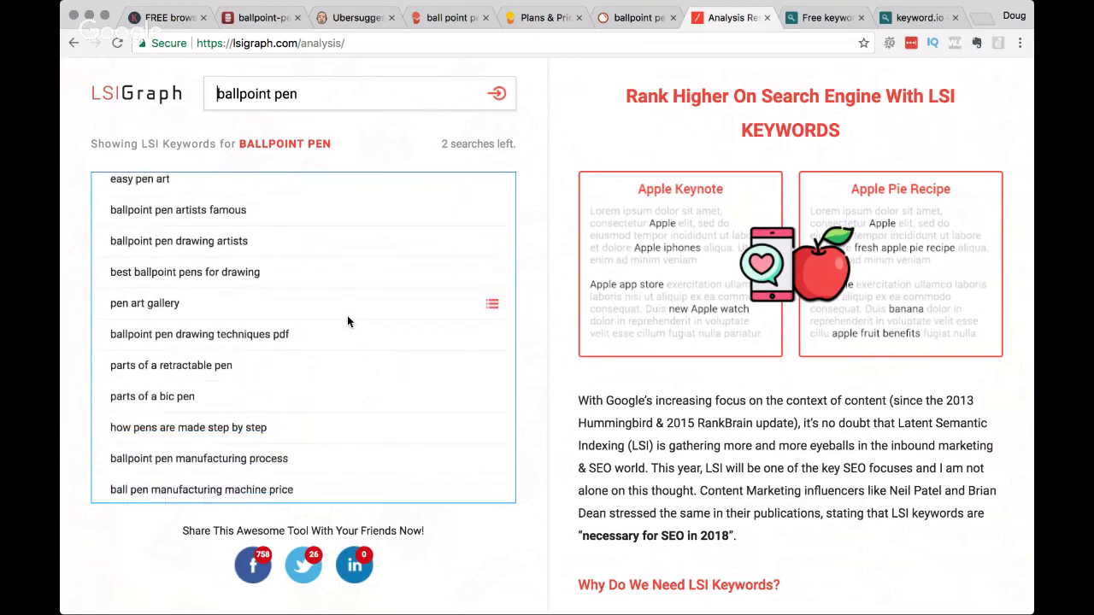
pyautogui.scroll(-1, 346, 321)
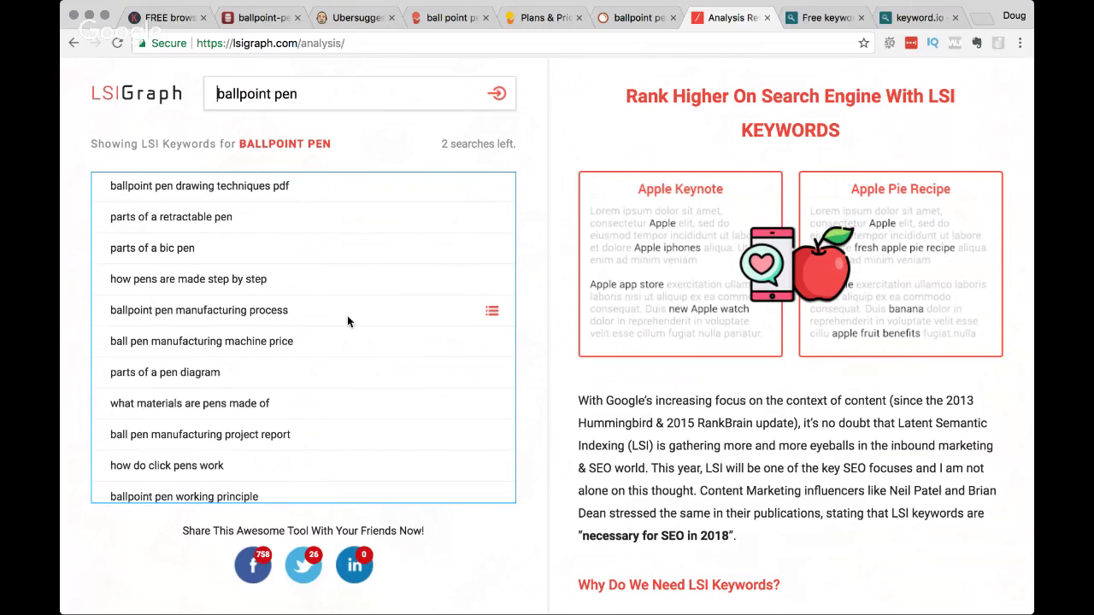
pyautogui.scroll(-10, 348, 318)
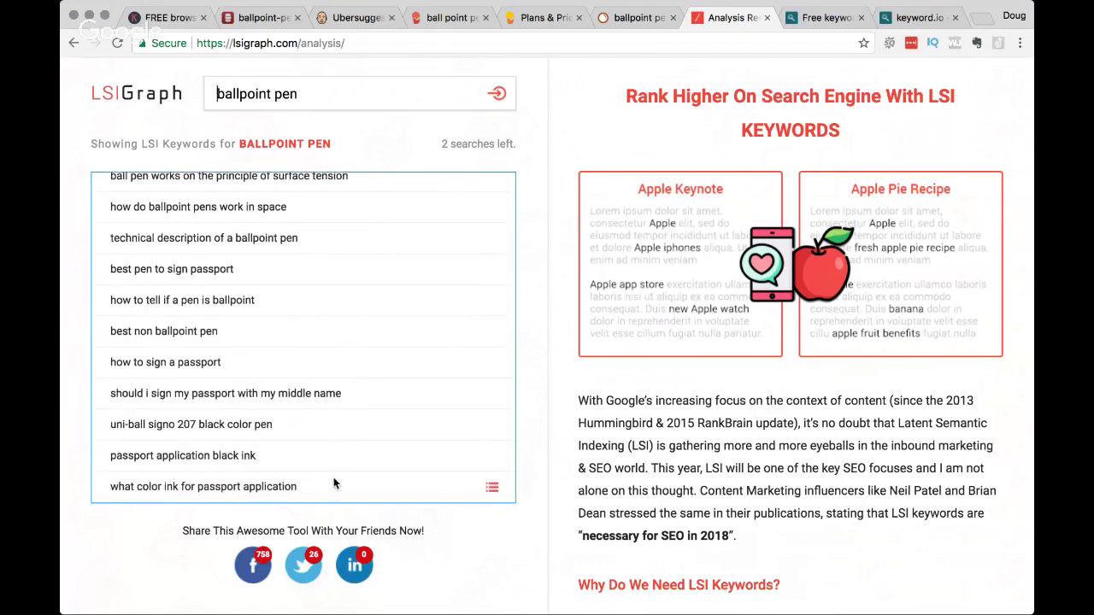
pyautogui.moveTo(329, 485); pyautogui.dragTo(157, 238)
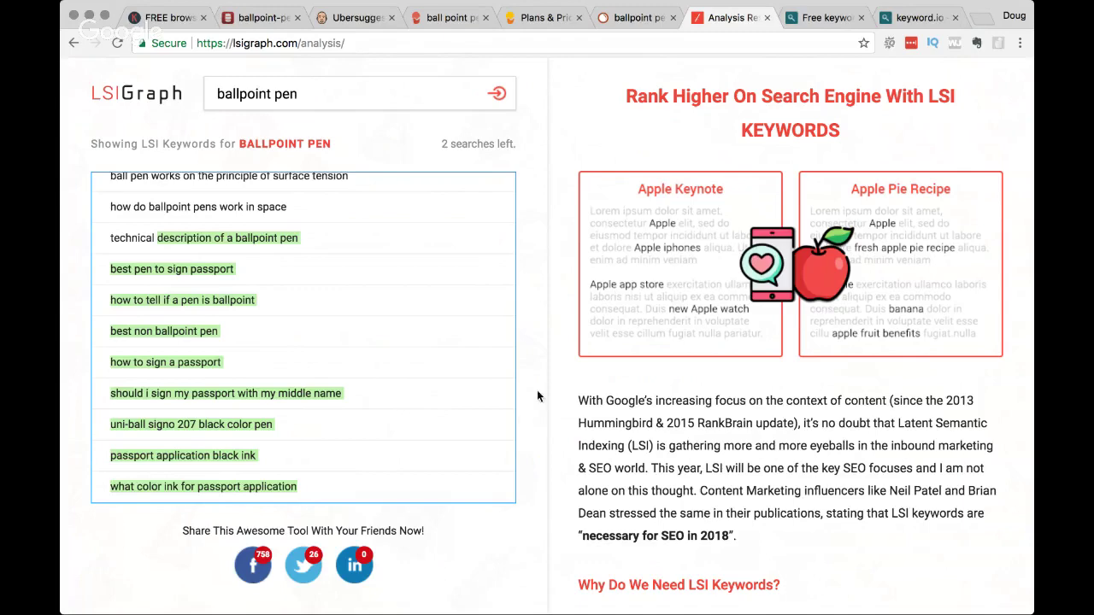
# Generate LSI keywords for the suggestion "should i sign my passport with my middle name" and review the list.
pyautogui.click(492, 394)
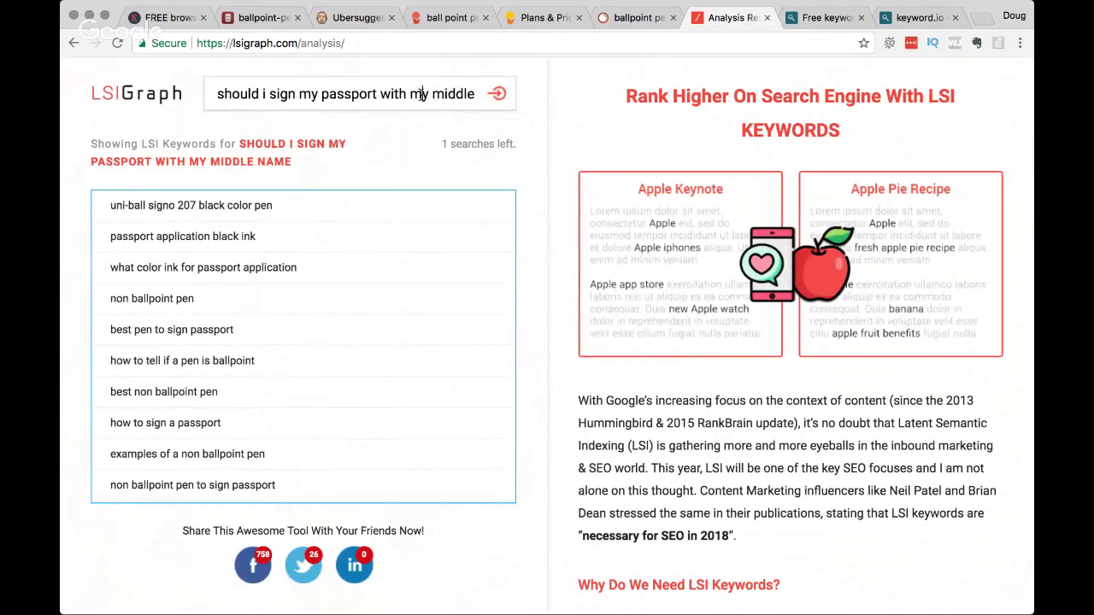
pyautogui.moveTo(420, 94); pyautogui.dragTo(492, 96)
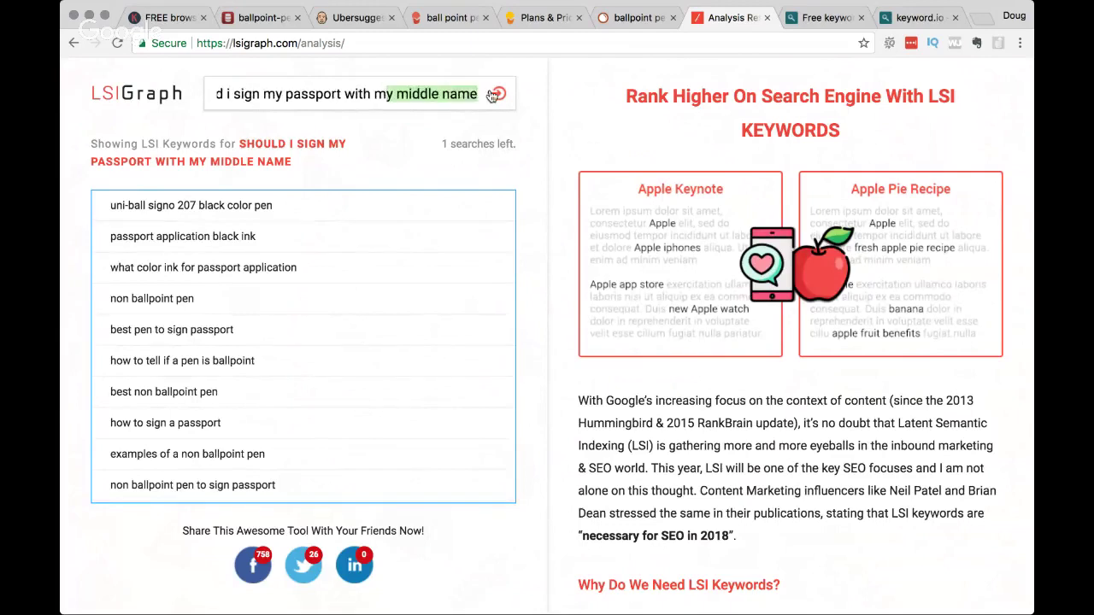
pyautogui.click(551, 157)
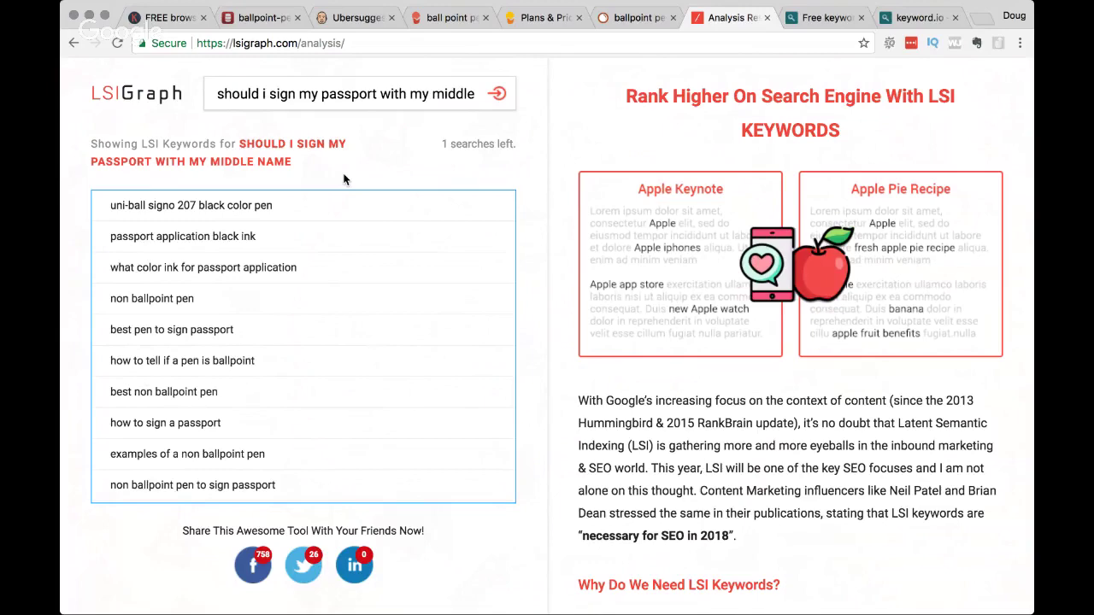
pyautogui.scroll(1, 193, 224)
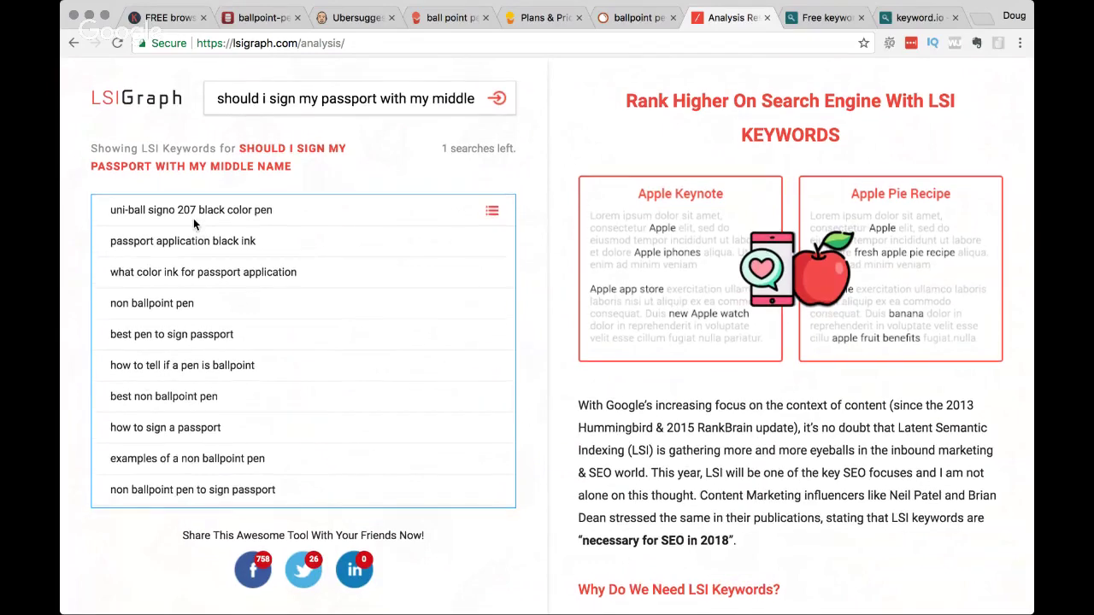
pyautogui.scroll(-10, 193, 224)
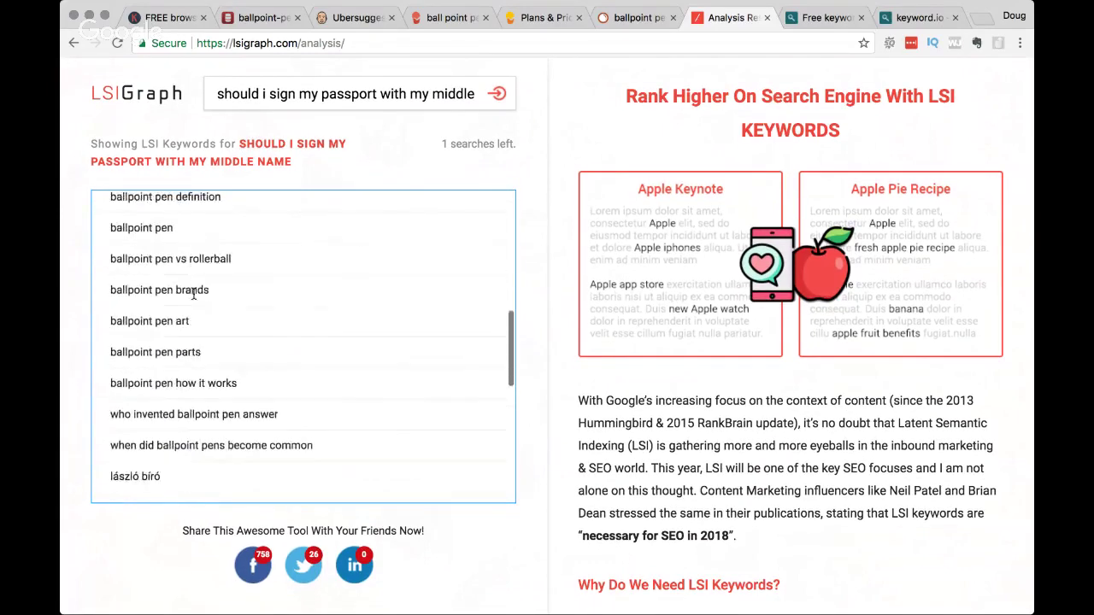
pyautogui.scroll(-3, 194, 293)
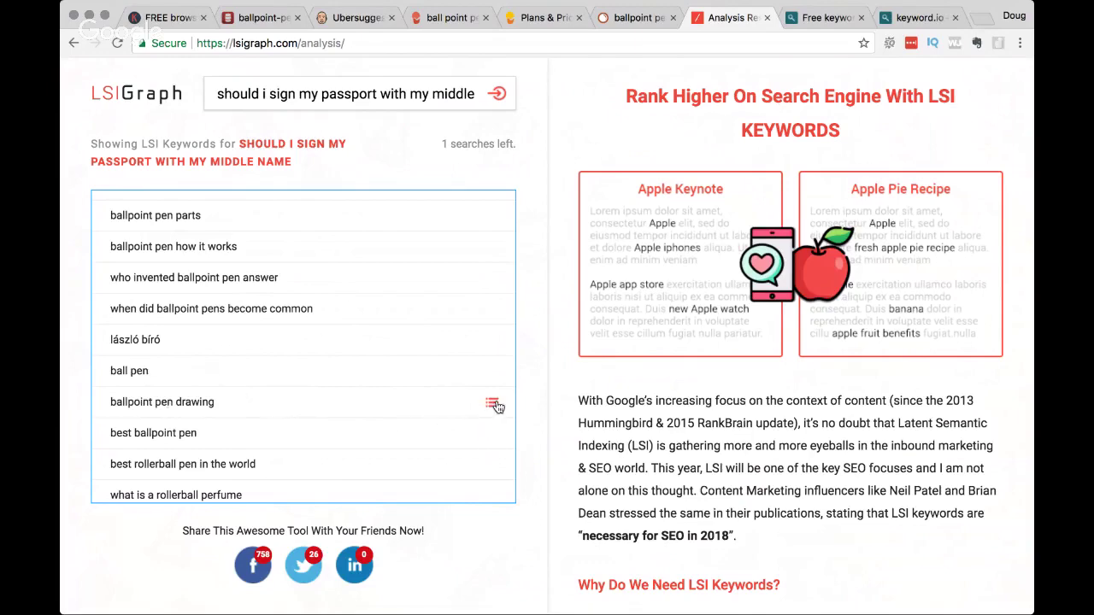
# Generate LSI keywords for the suggestion "ballpoint pen drawing" and review the list and the reasons for using LSI keywords.
pyautogui.click(493, 403)
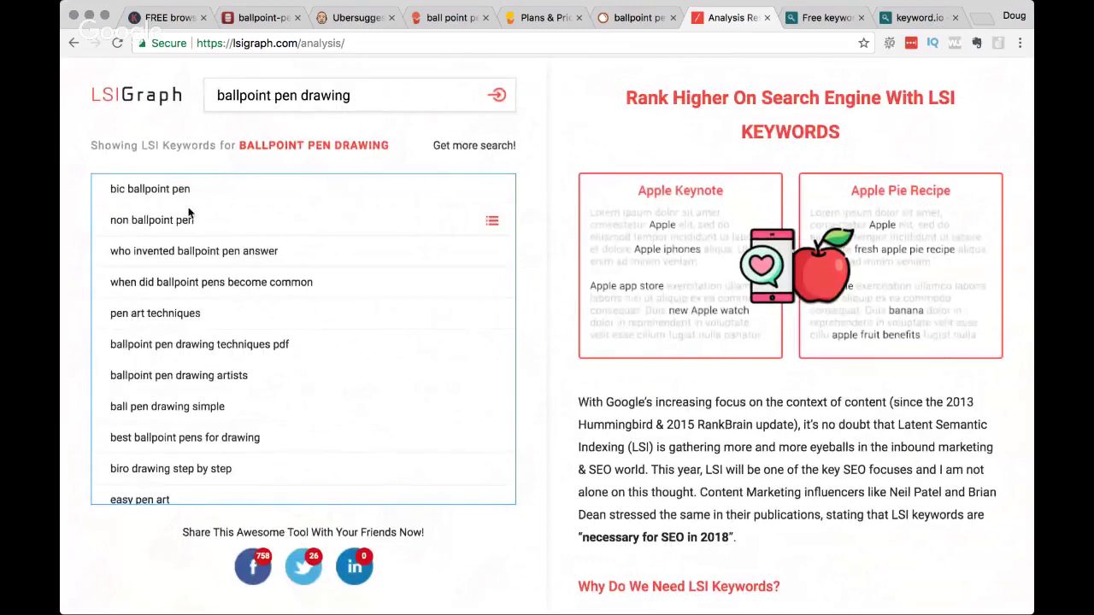
pyautogui.scroll(-15, 354, 260)
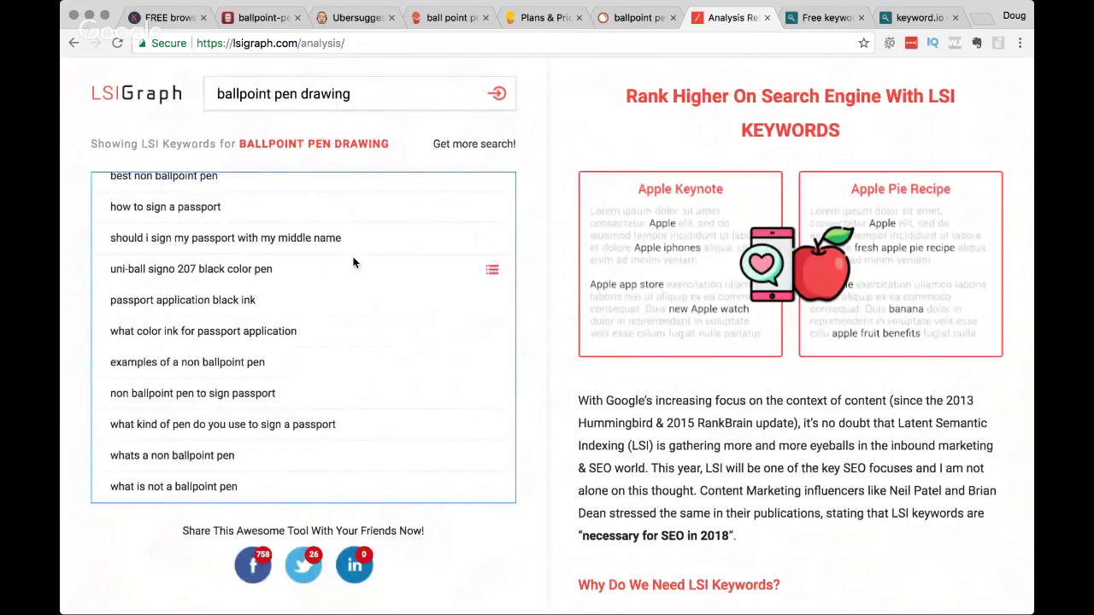
pyautogui.scroll(-1, 549, 368)
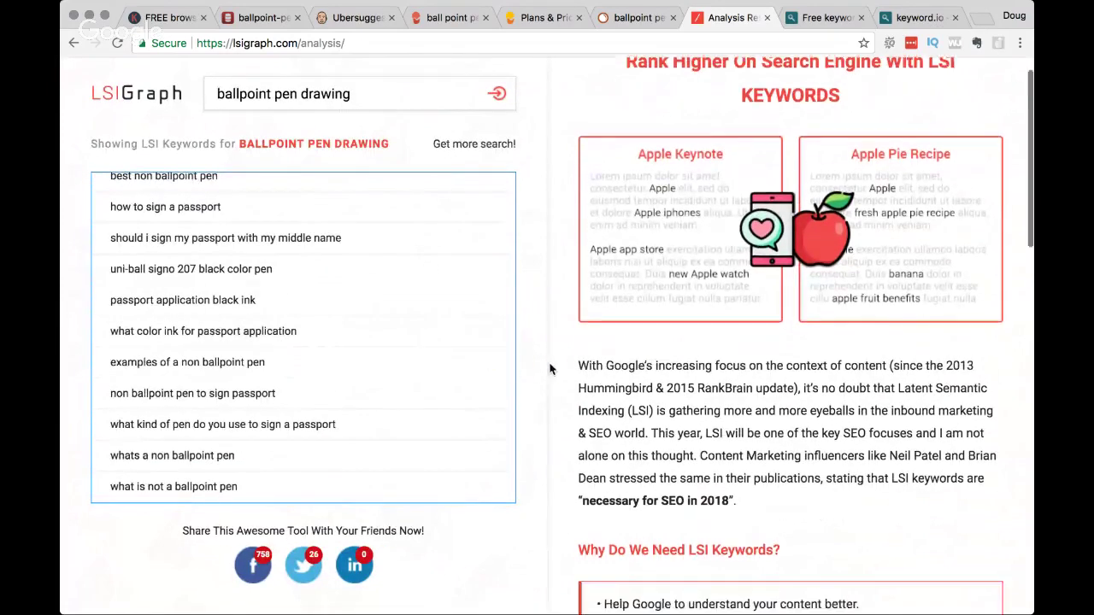
pyautogui.scroll(-5, 549, 368)
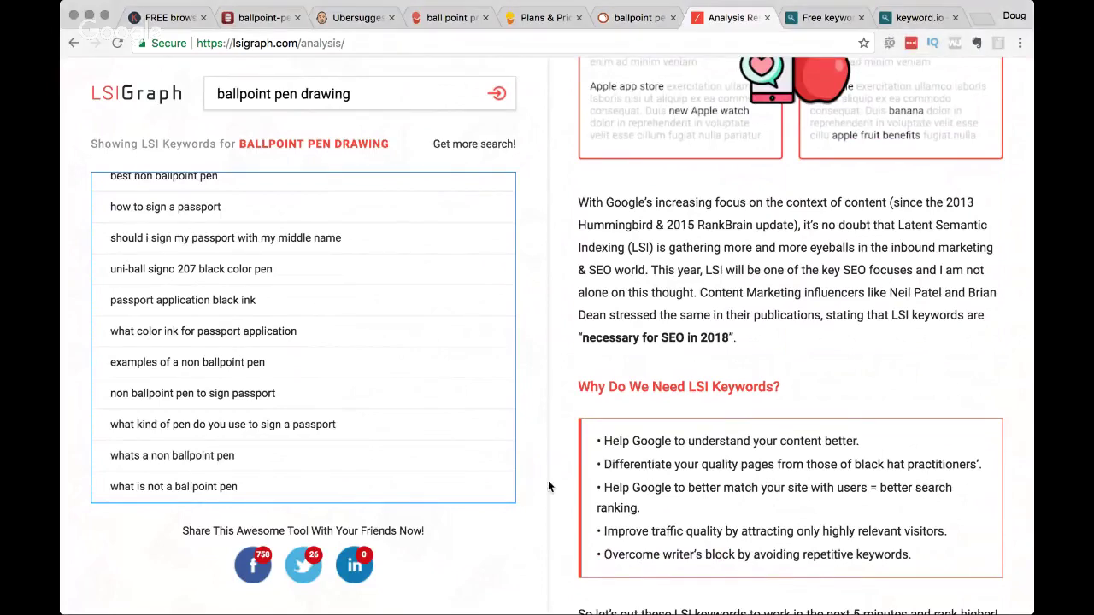
# Switch to the keyword.io home page and examine its keyword sources, free autocomplete tools and PRO offering.
pyautogui.click(827, 19)
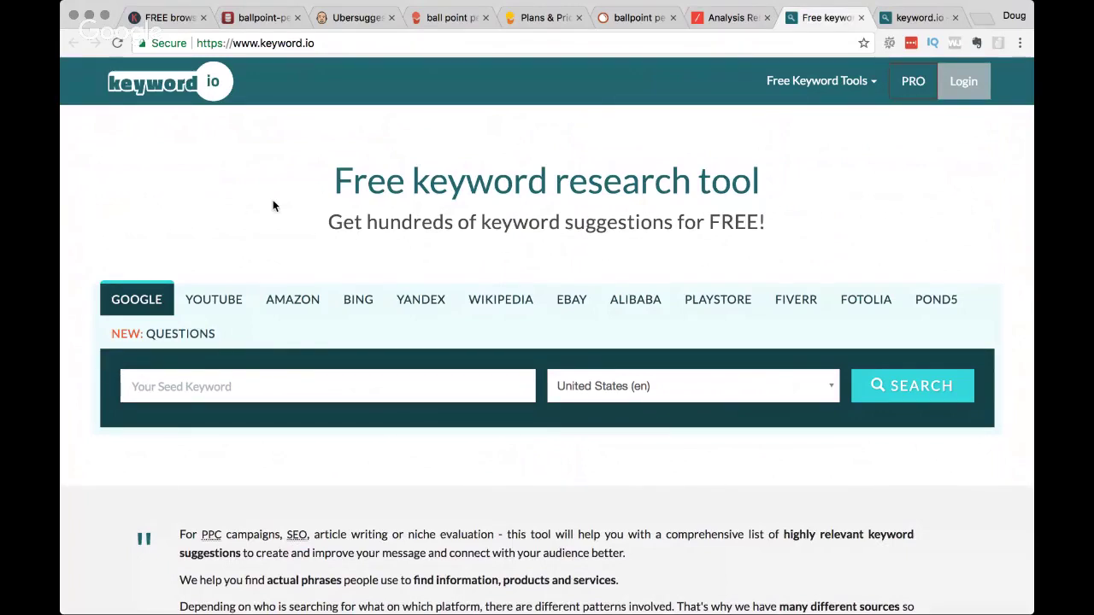
pyautogui.scroll(-1, 276, 254)
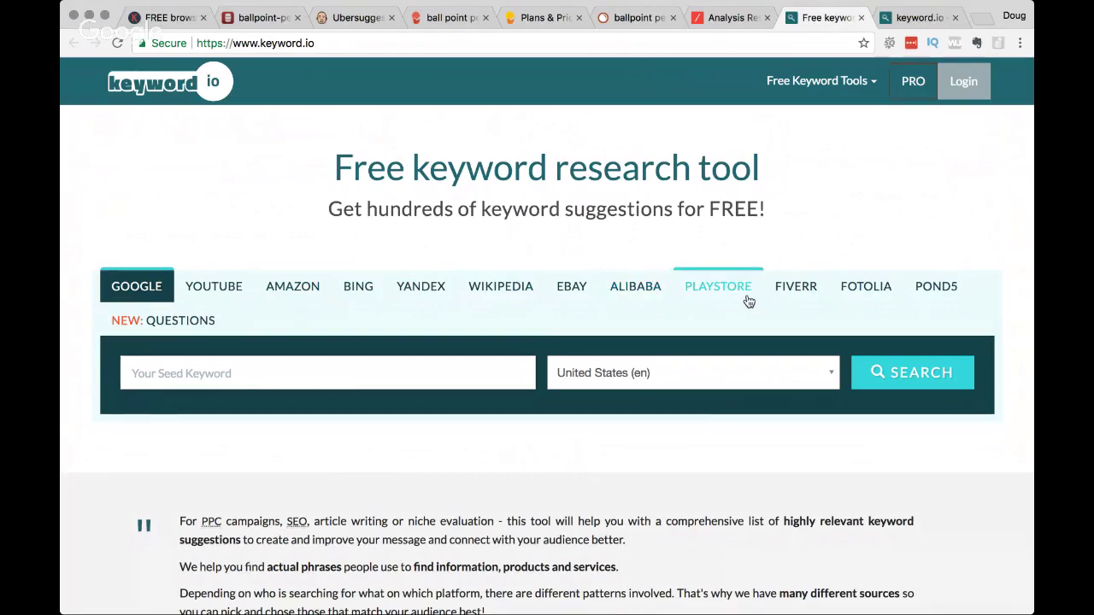
pyautogui.scroll(-3, 719, 300)
pyautogui.scroll(-5, 719, 301)
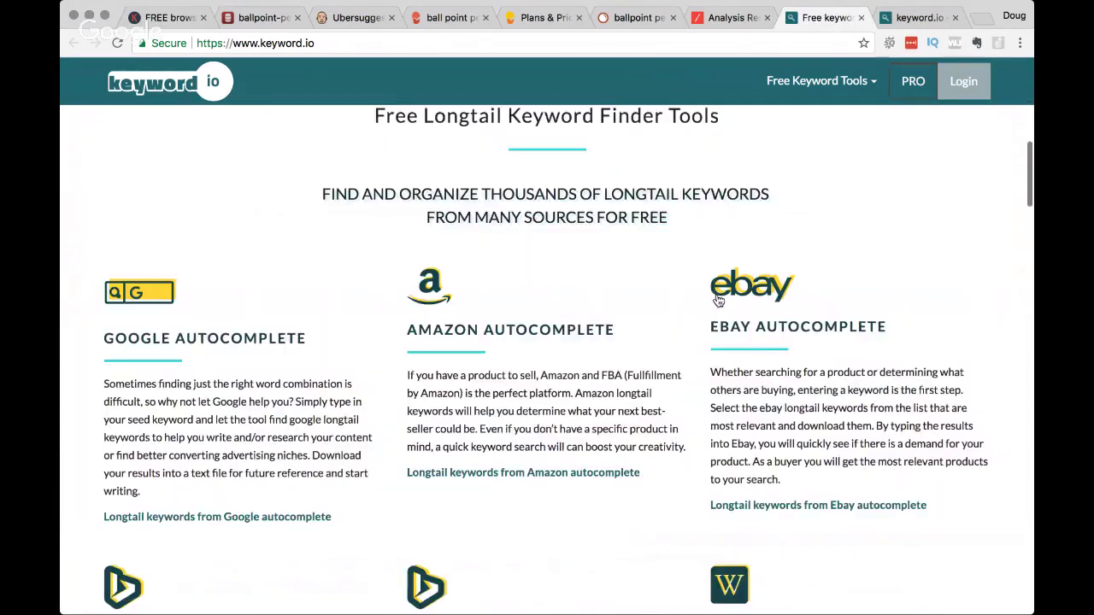
pyautogui.scroll(-2, 632, 305)
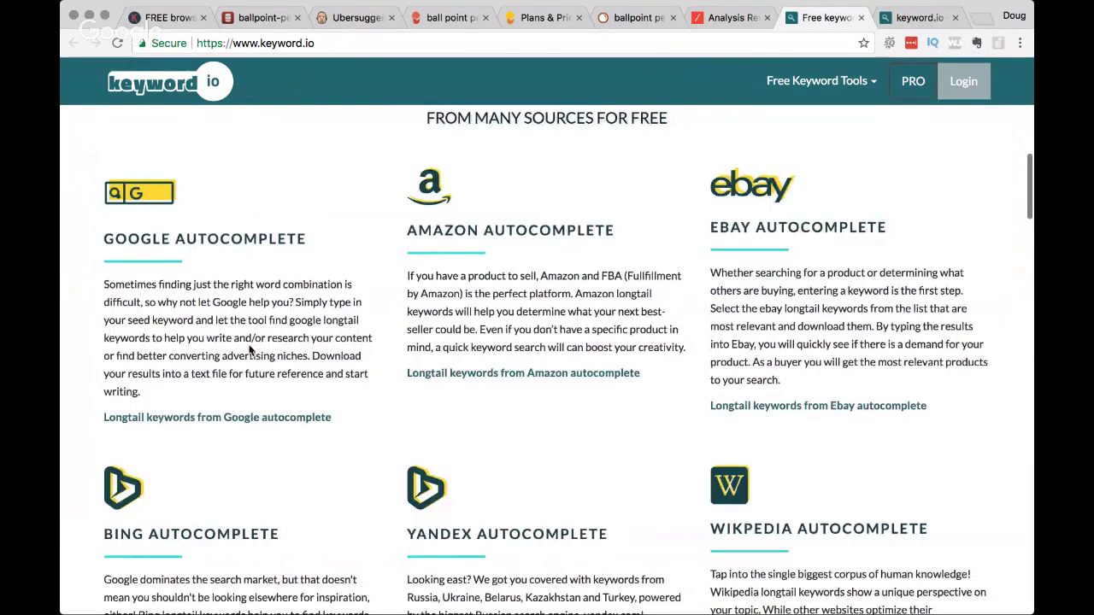
pyautogui.scroll(3, 250, 348)
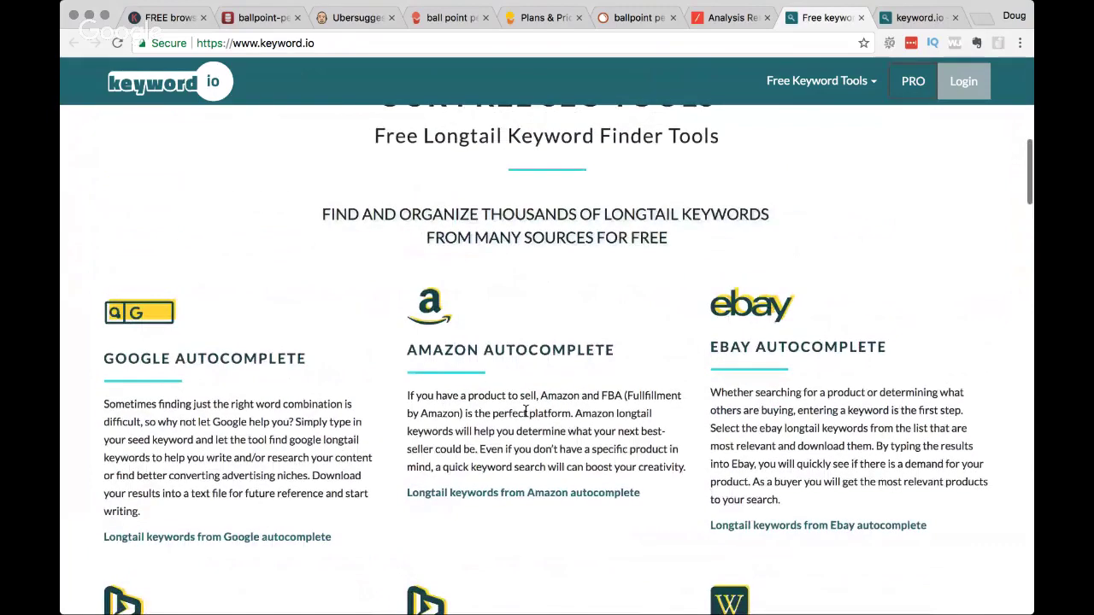
pyautogui.scroll(-15, 505, 407)
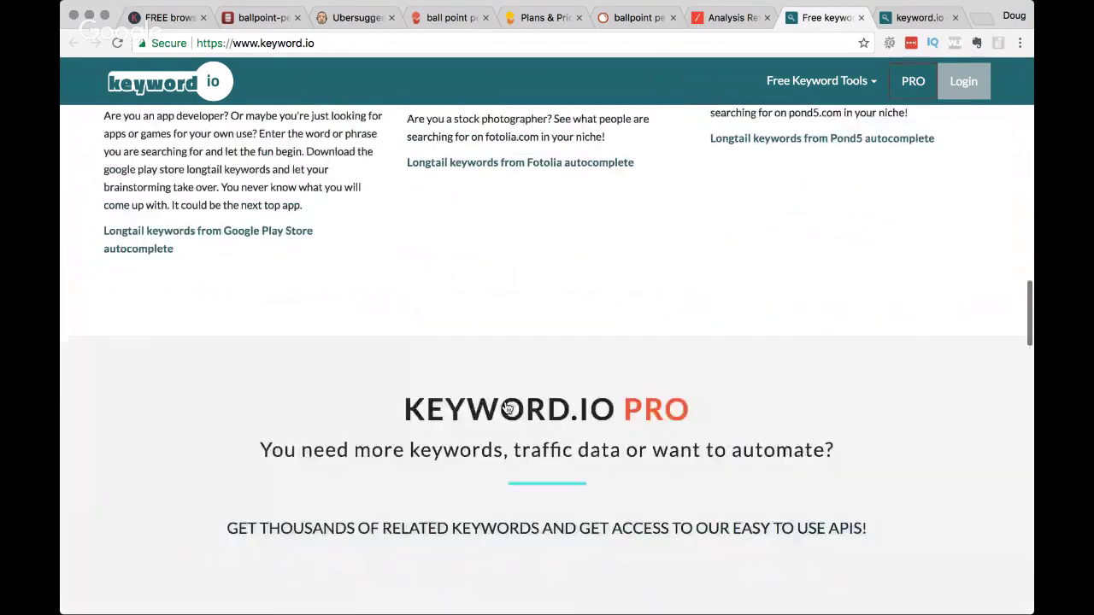
pyautogui.scroll(-2, 506, 407)
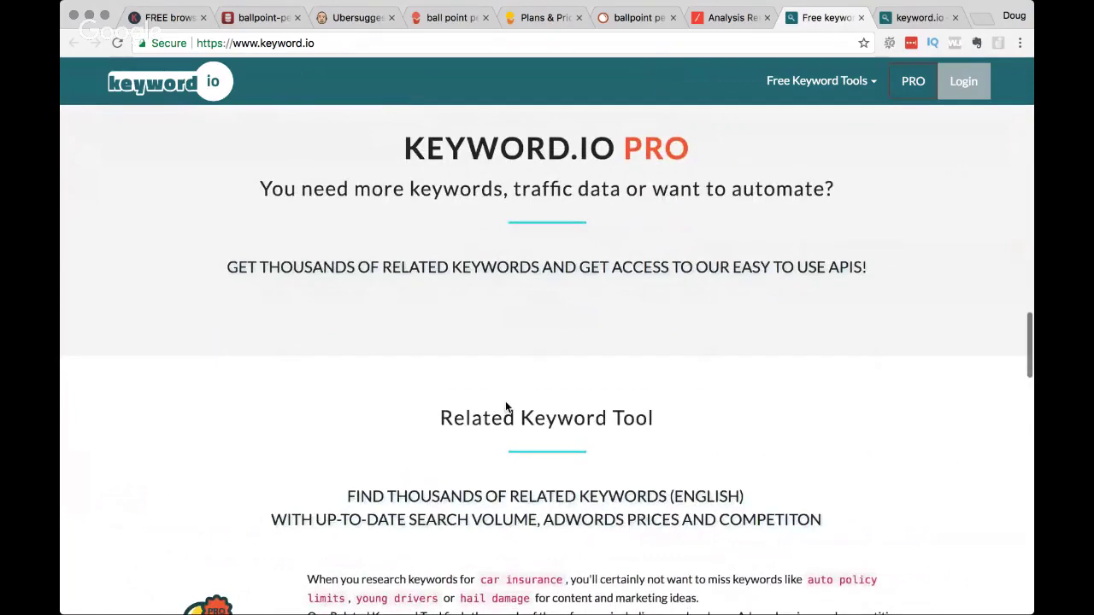
# Search for Google keyword suggestions for the seed keyword "ballpoint pen" with United States (en) and look over the suggestion list.
pyautogui.scroll(20, 507, 404)
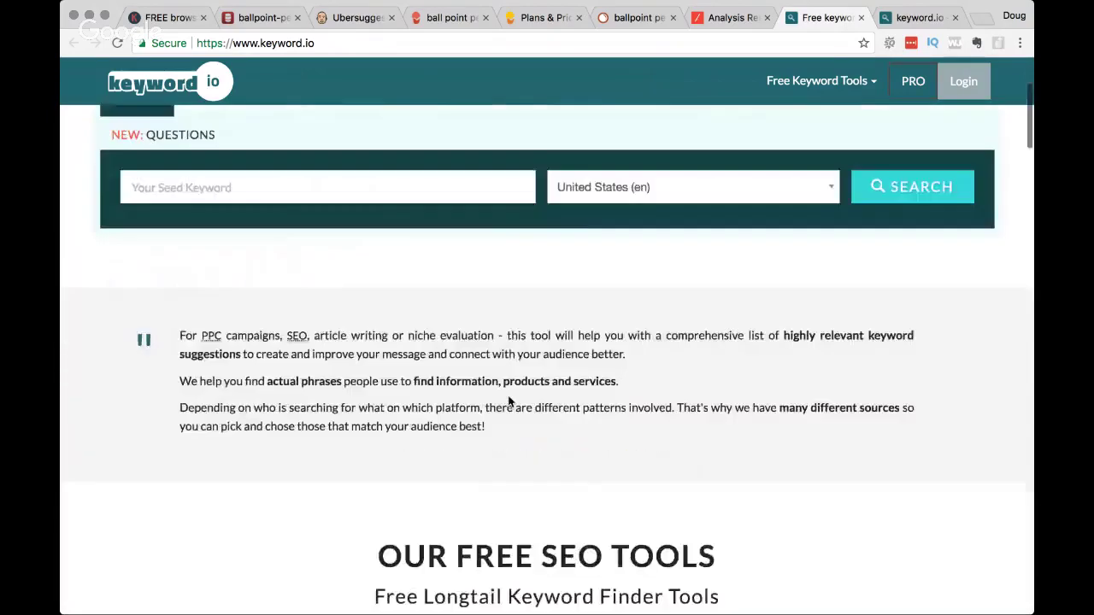
pyautogui.scroll(5, 508, 402)
pyautogui.click(315, 375)
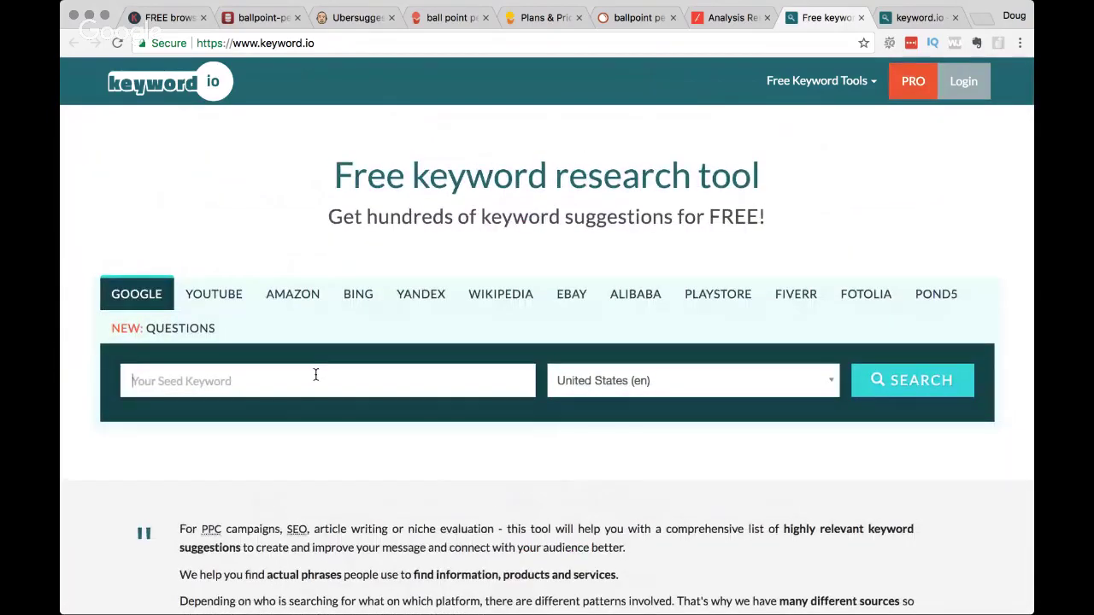
pyautogui.write('ballpoint pen')
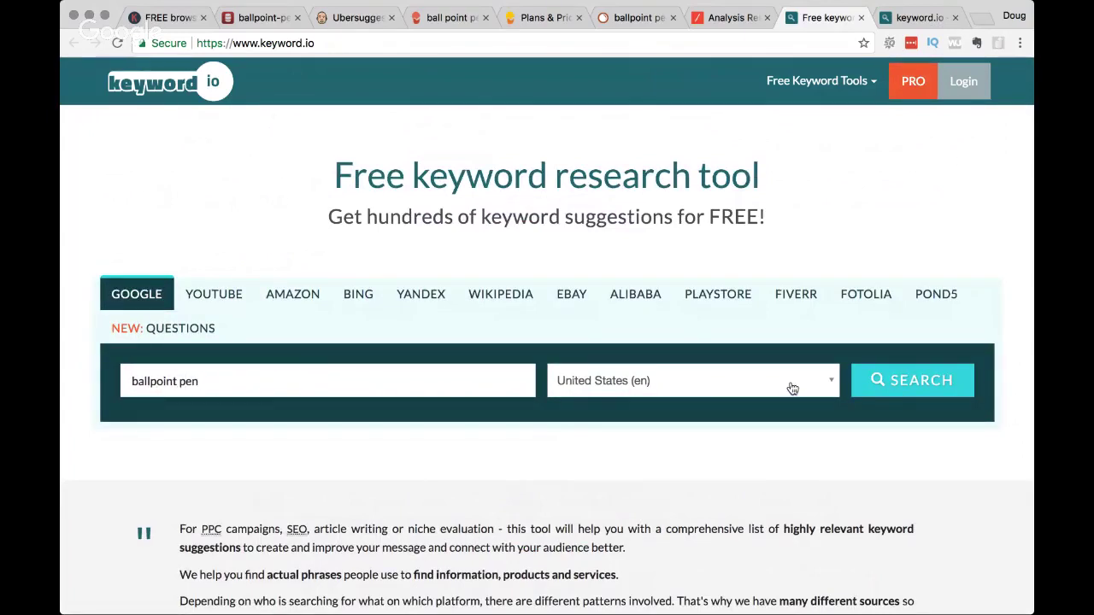
pyautogui.click(941, 387)
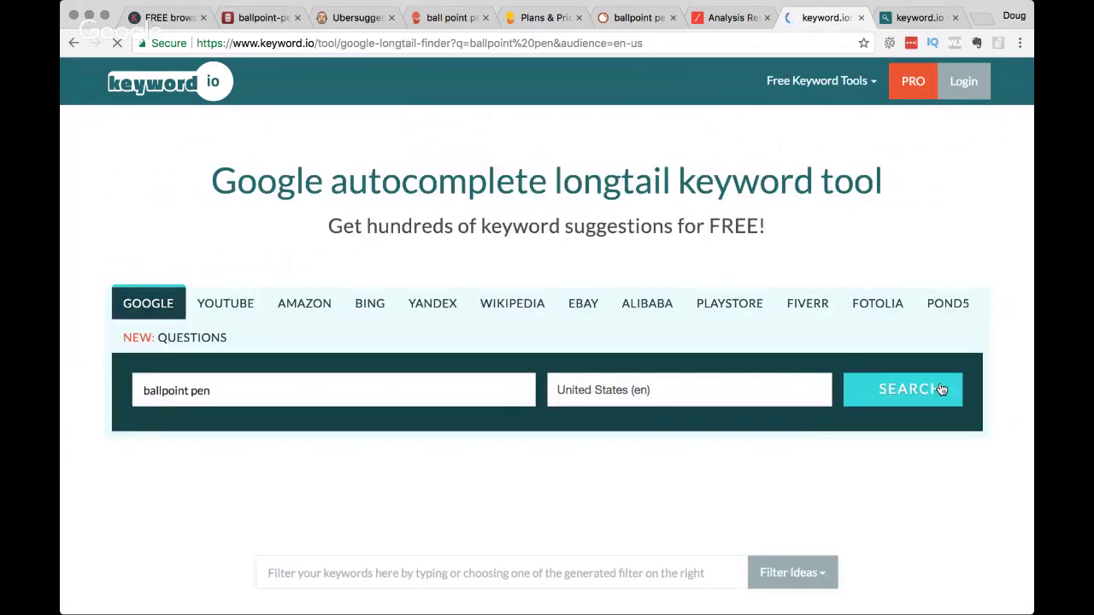
pyautogui.scroll(-1, 205, 474)
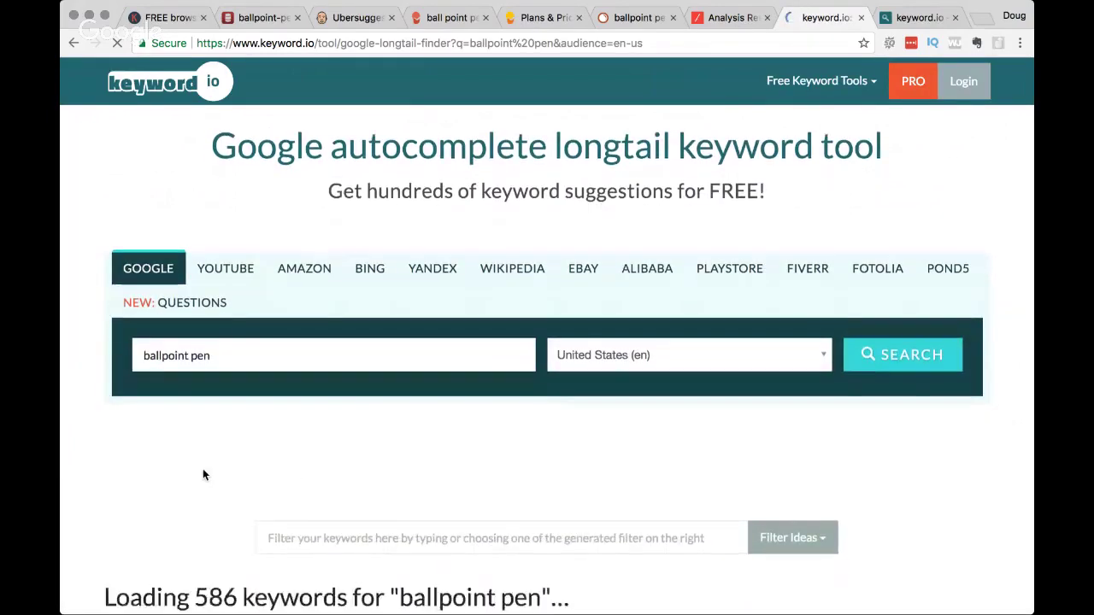
pyautogui.scroll(-5, 202, 476)
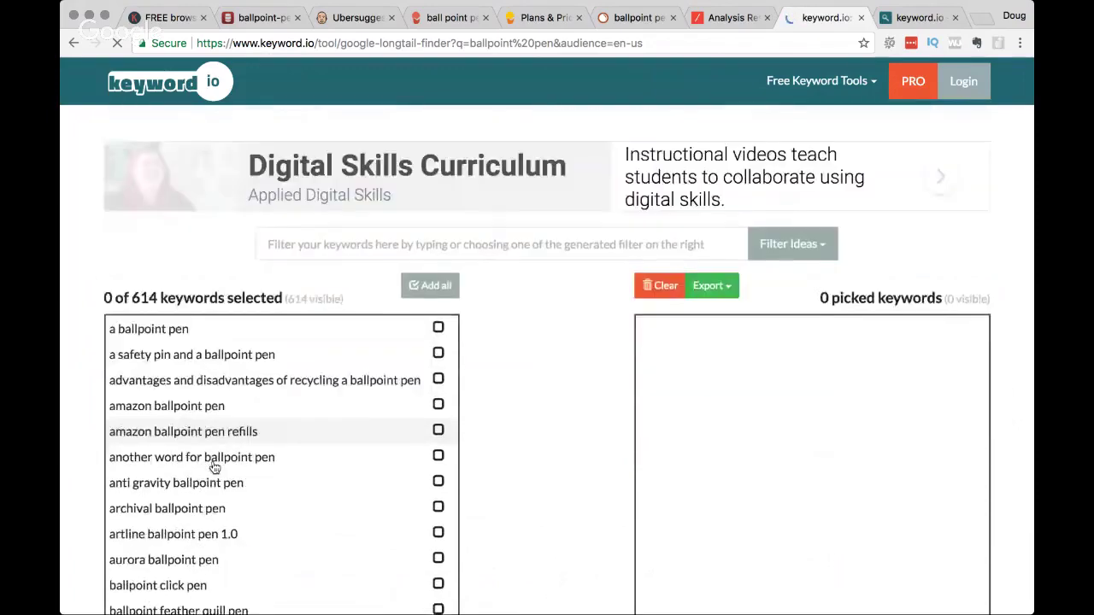
pyautogui.scroll(-1, 214, 468)
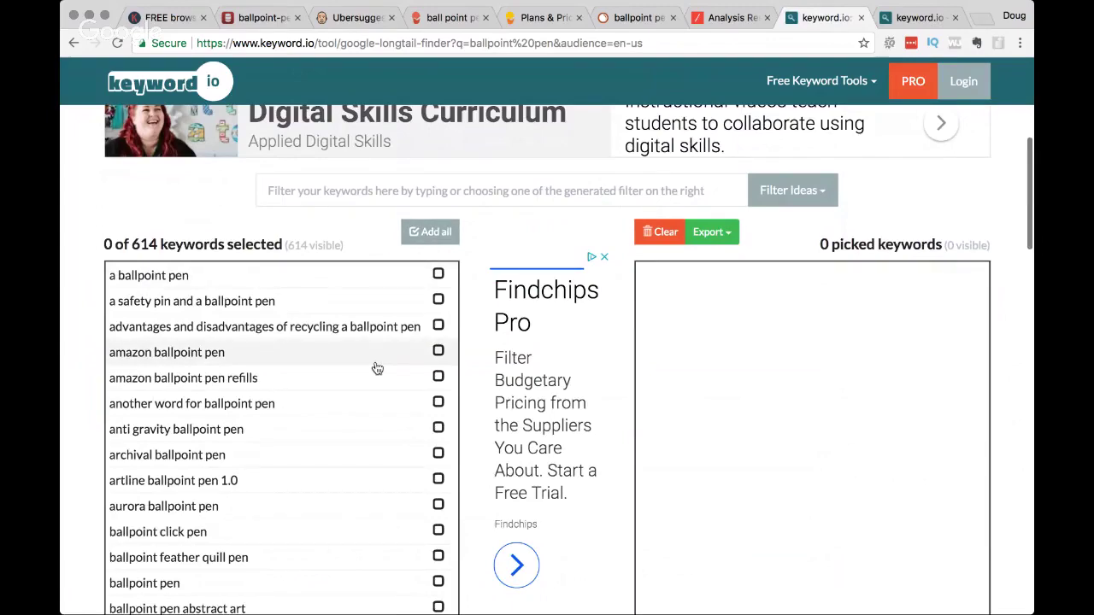
# Review the free account offer's benefits and sign-up terms, and continue without signing in.
pyautogui.scroll(3, 377, 368)
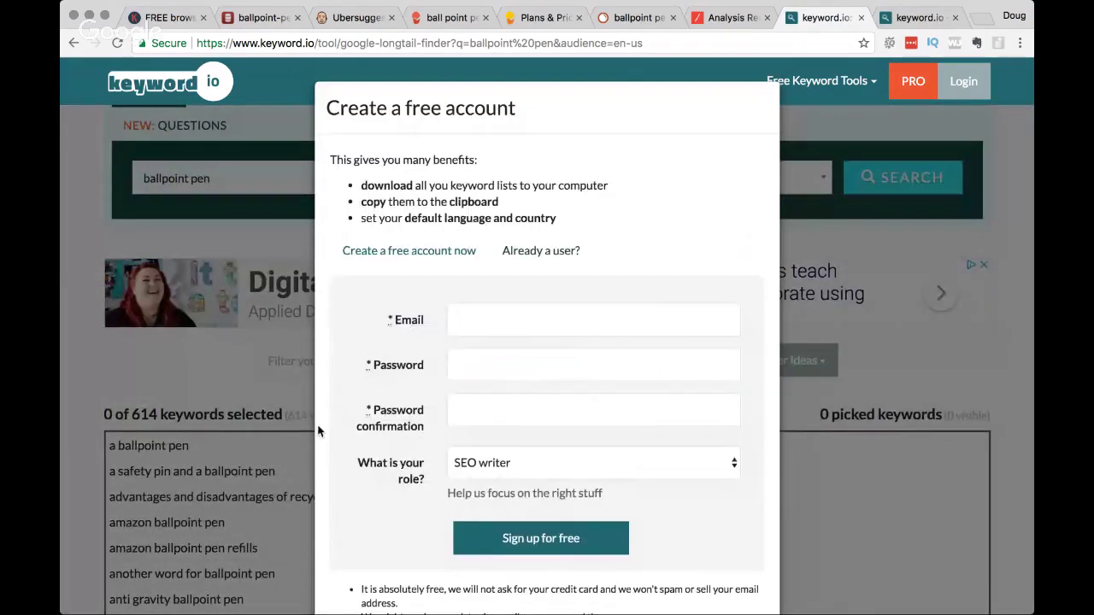
pyautogui.scroll(-2, 317, 422)
pyautogui.scroll(-2, 369, 419)
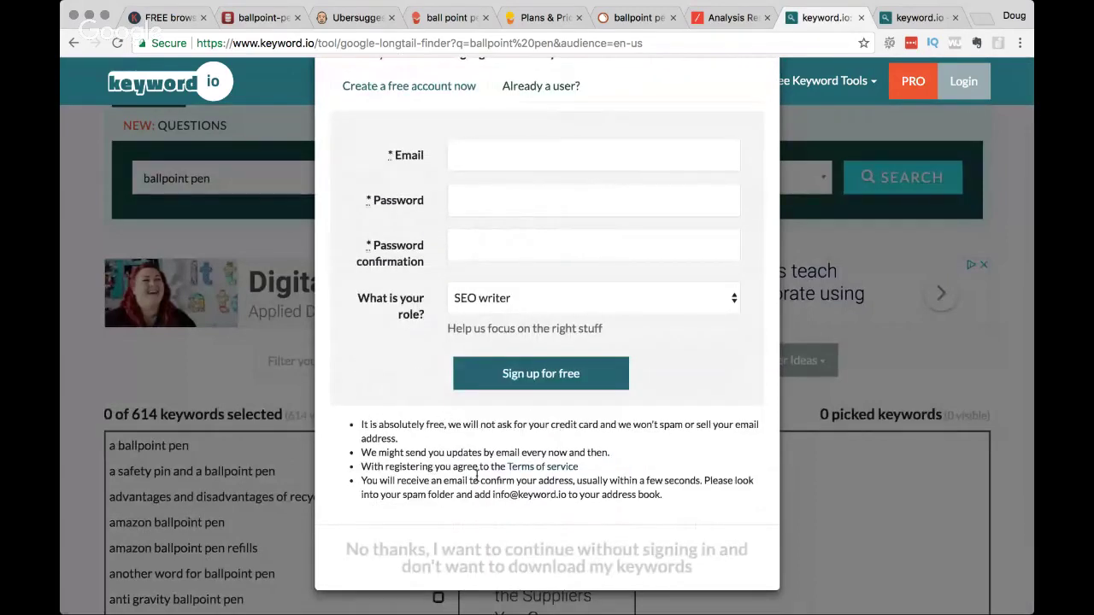
pyautogui.scroll(4, 647, 140)
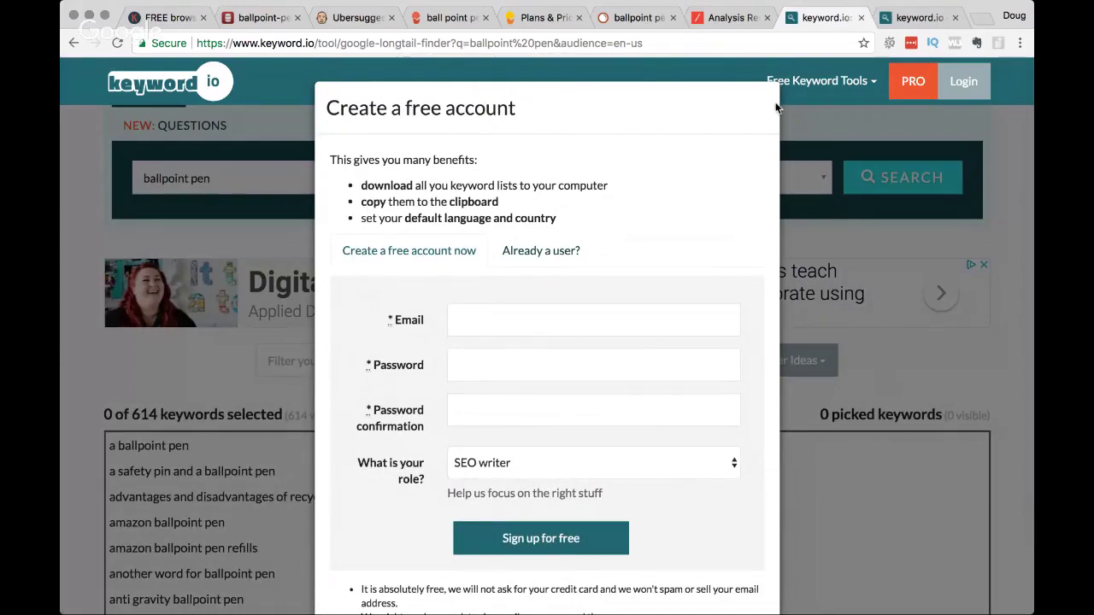
pyautogui.scroll(-4, 445, 281)
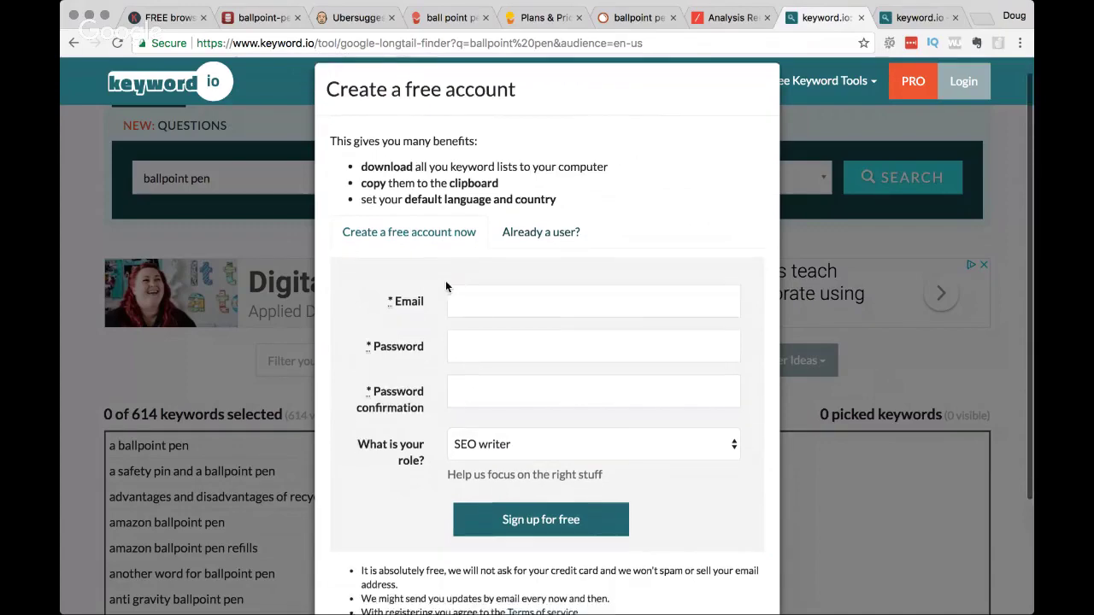
pyautogui.click(460, 566)
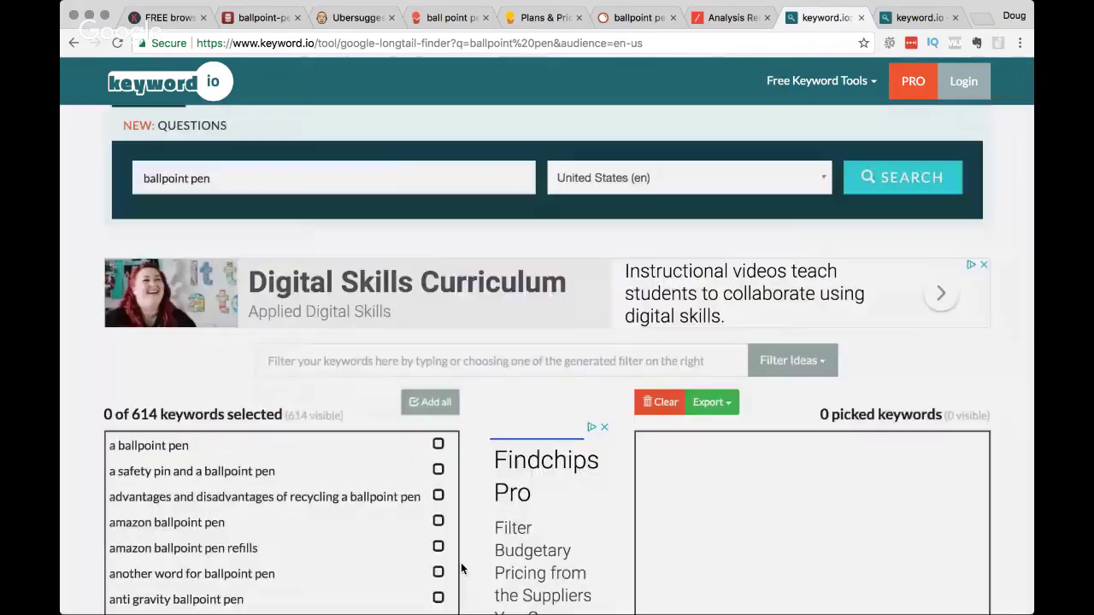
# Add all the "ballpoint pen" suggestions to the picked keywords and check the export options.
pyautogui.scroll(-3, 453, 530)
pyautogui.scroll(-5, 453, 510)
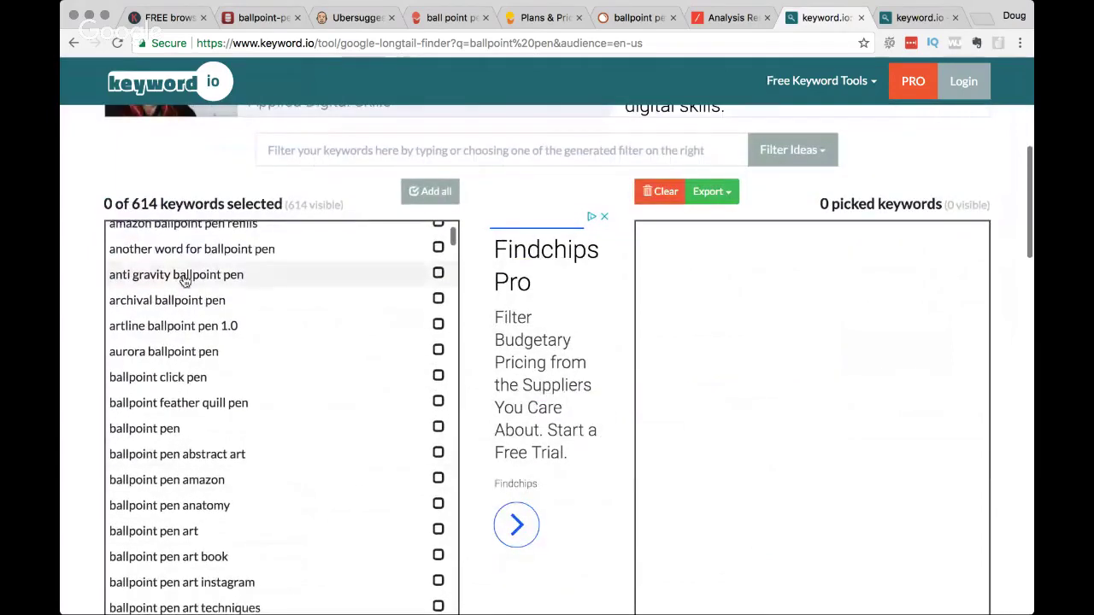
pyautogui.scroll(1, 182, 275)
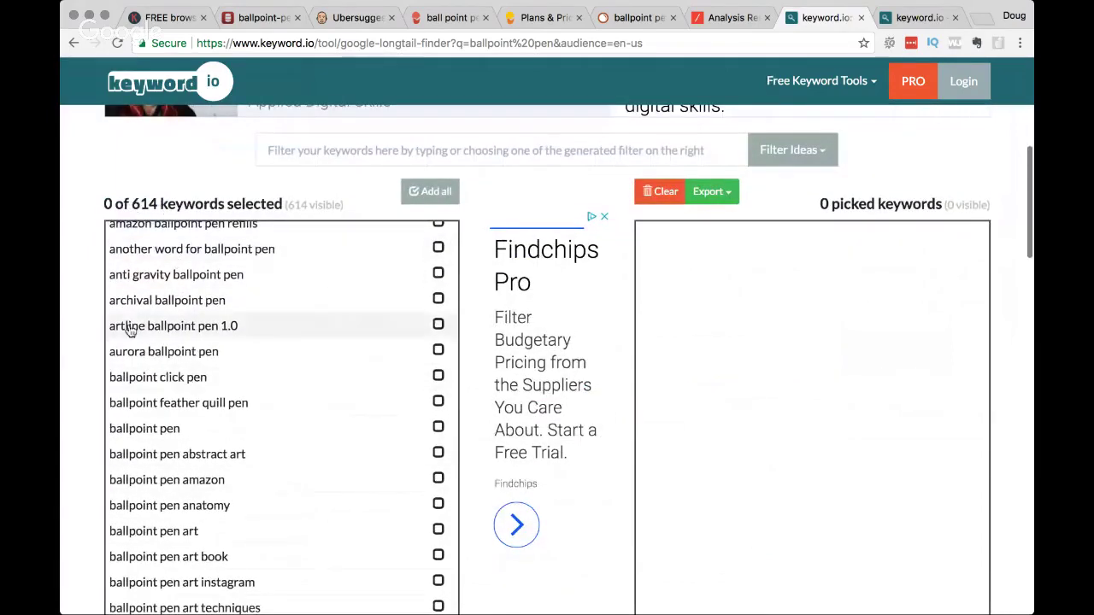
pyautogui.click(438, 194)
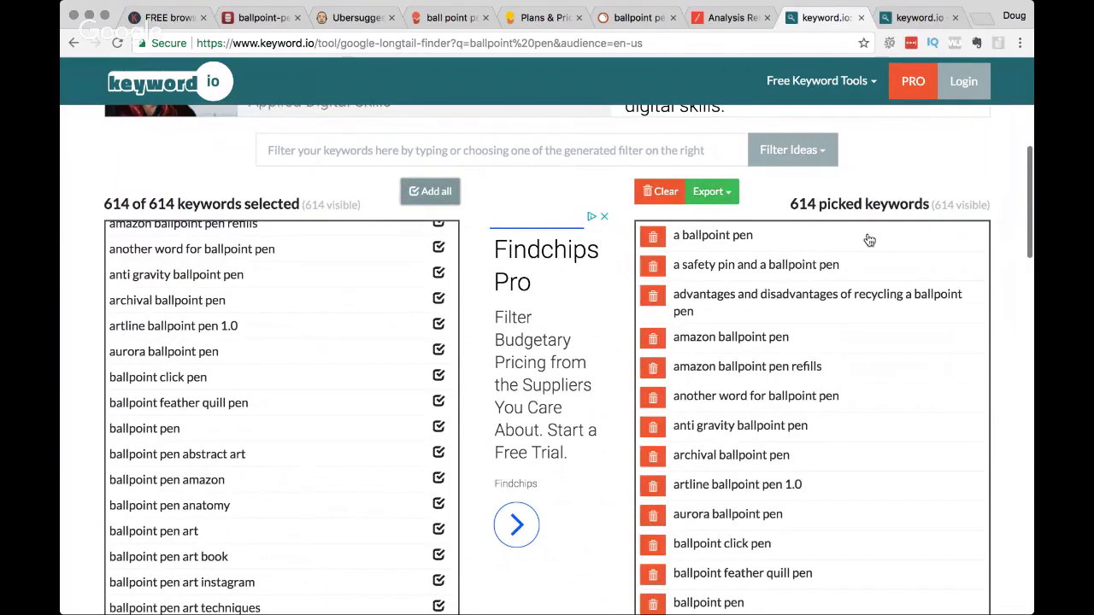
pyautogui.click(731, 195)
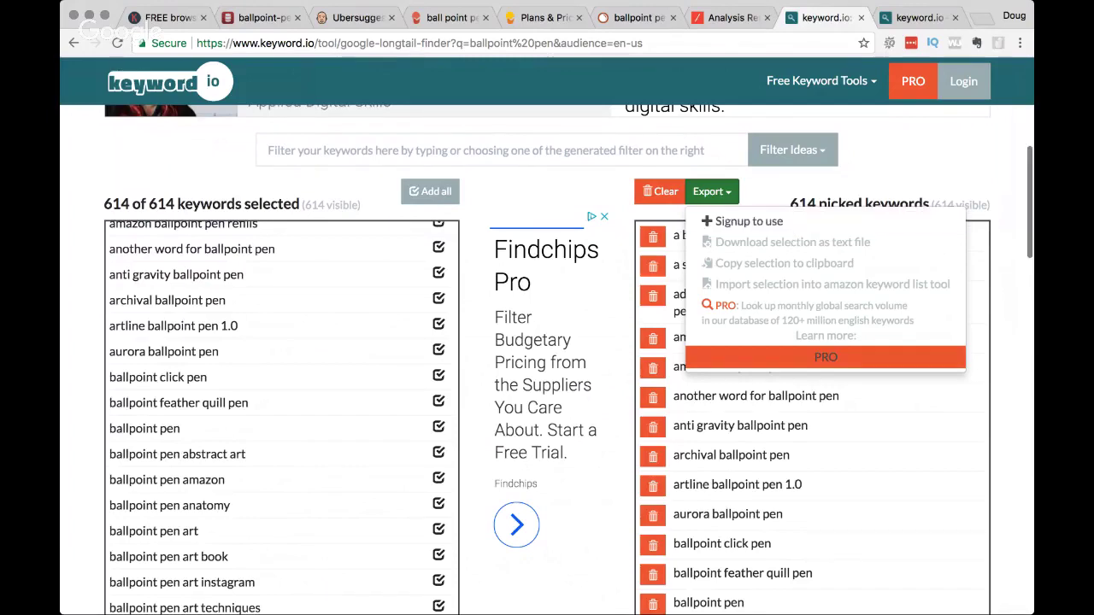
pyautogui.click(1000, 205)
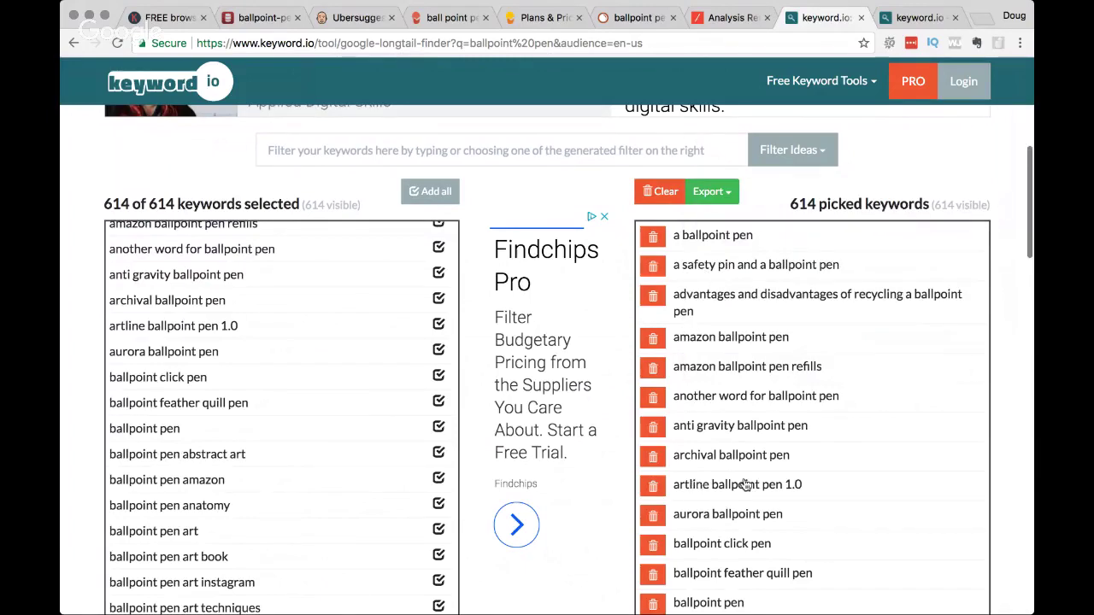
# Review the picked keywords and highlight the suggestions from "artline ballpoint pen 1.0" to "ballpoint pen art tutorial".
pyautogui.scroll(-15, 745, 484)
pyautogui.scroll(-10, 526, 496)
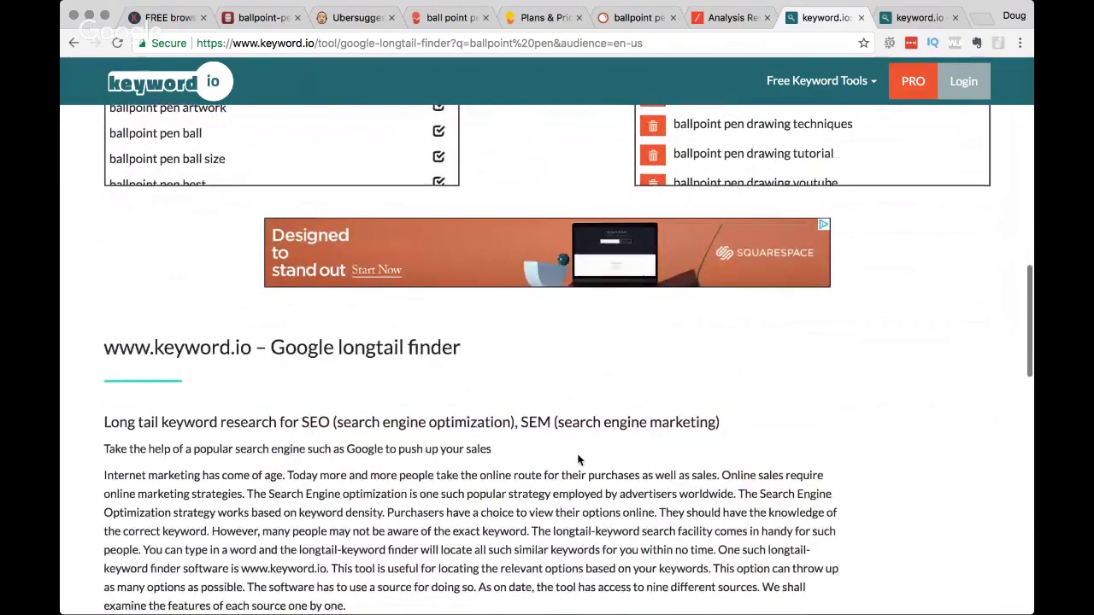
pyautogui.scroll(12, 98, 349)
pyautogui.moveTo(120, 200); pyautogui.dragTo(287, 523)
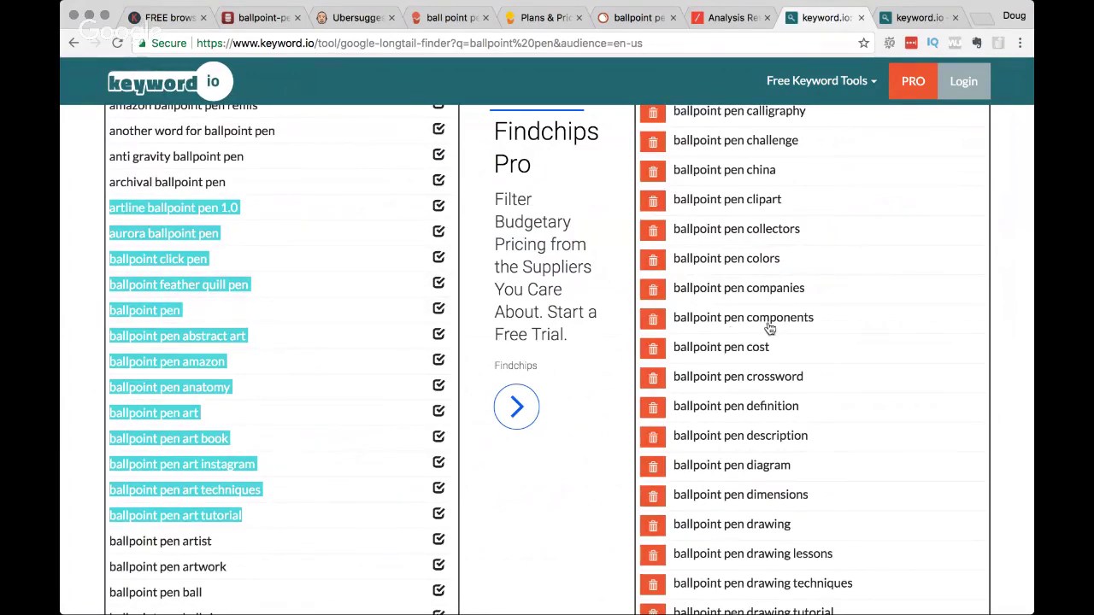
pyautogui.scroll(15, 797, 323)
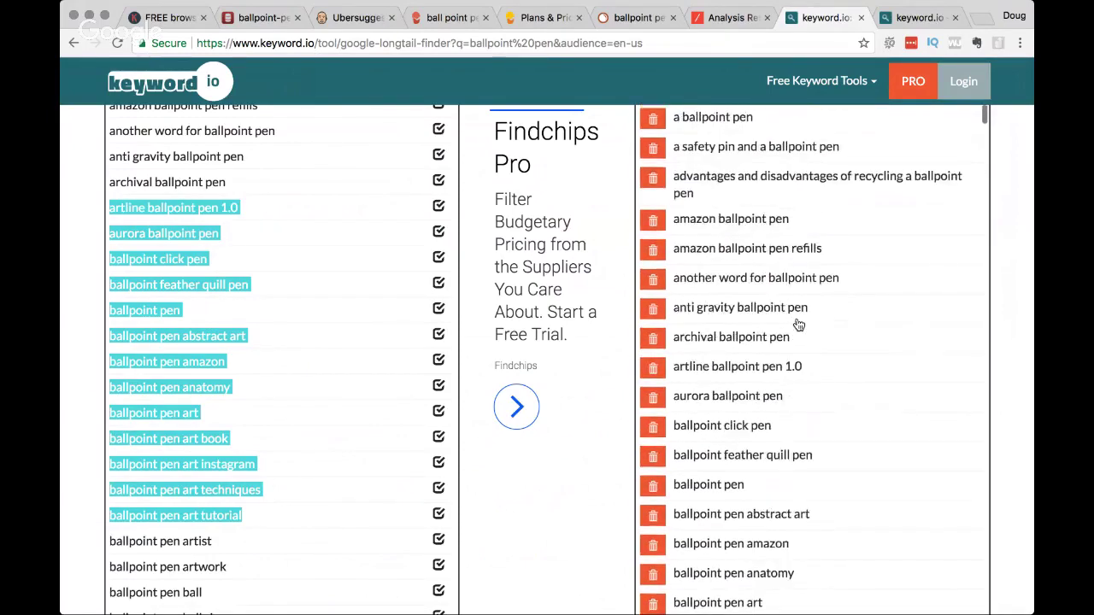
pyautogui.scroll(10, 803, 320)
pyautogui.scroll(-1, 897, 224)
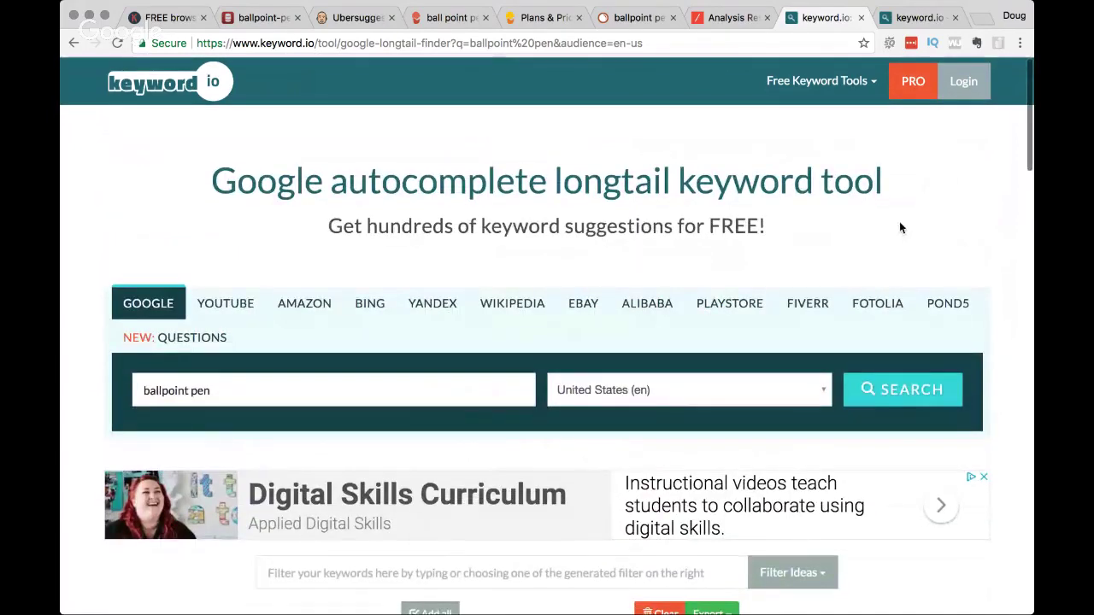
# Switch to the keyword.io PRO page and examine its features and the free versus PRO data for the seed keyword "wordpress".
pyautogui.click(918, 18)
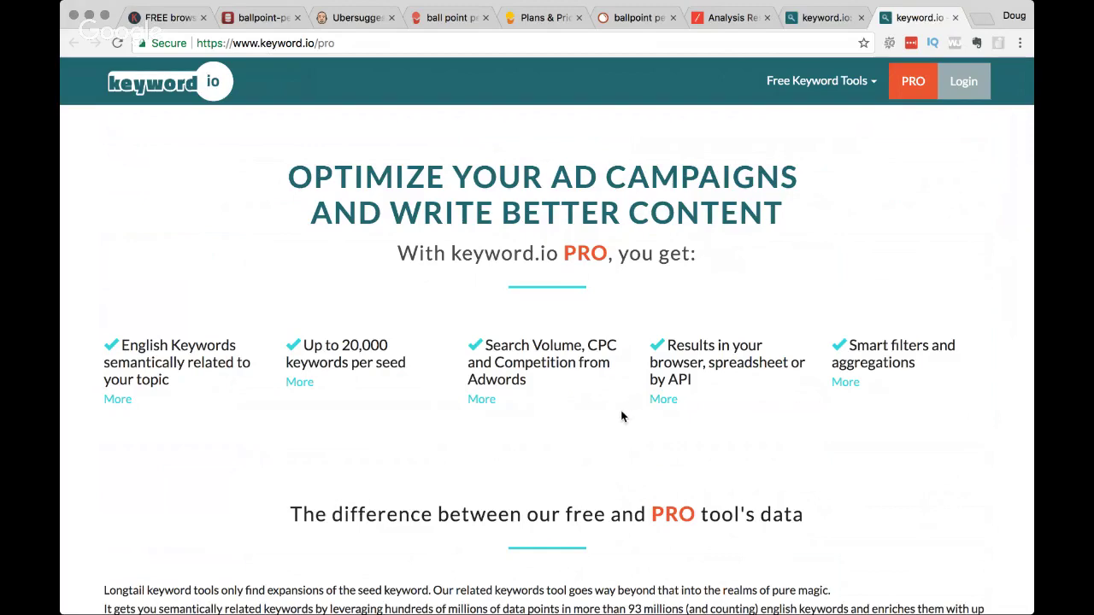
pyautogui.scroll(-1, 621, 416)
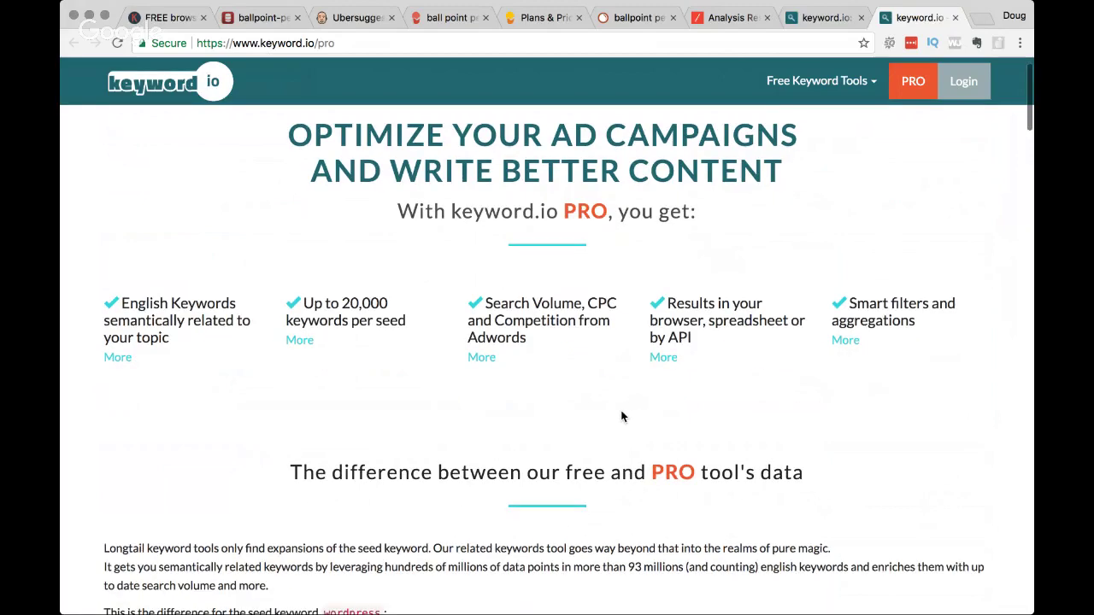
pyautogui.scroll(-9, 621, 416)
pyautogui.scroll(-3, 621, 416)
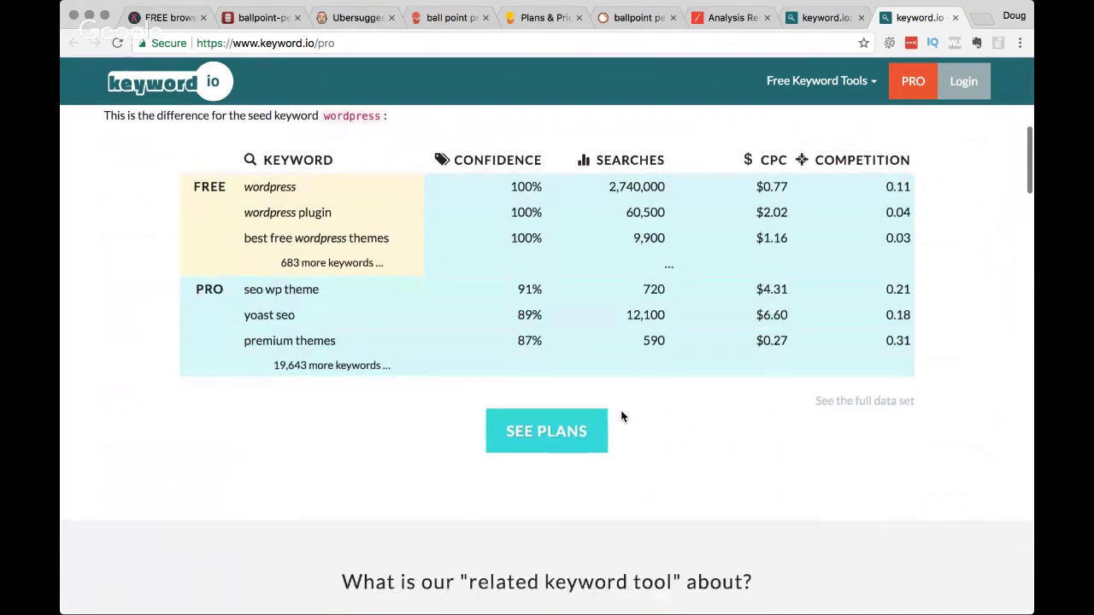
# Open the keyword.io plans and compare the features, request limits and monthly prices of PRO, Starter and Free.
pyautogui.click(597, 415)
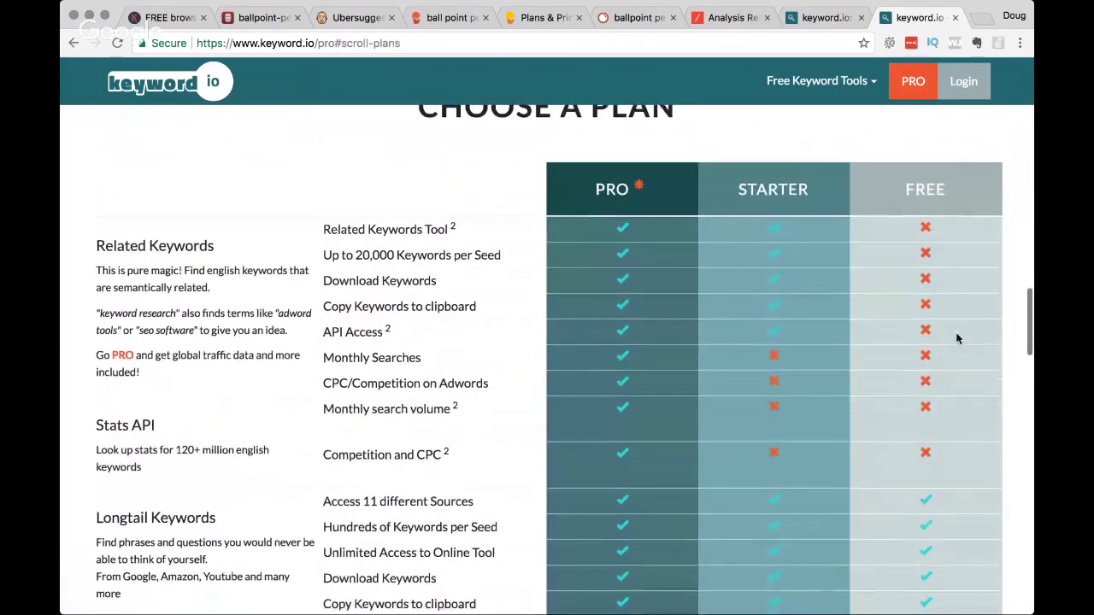
pyautogui.scroll(-5, 677, 378)
pyautogui.scroll(3, 668, 379)
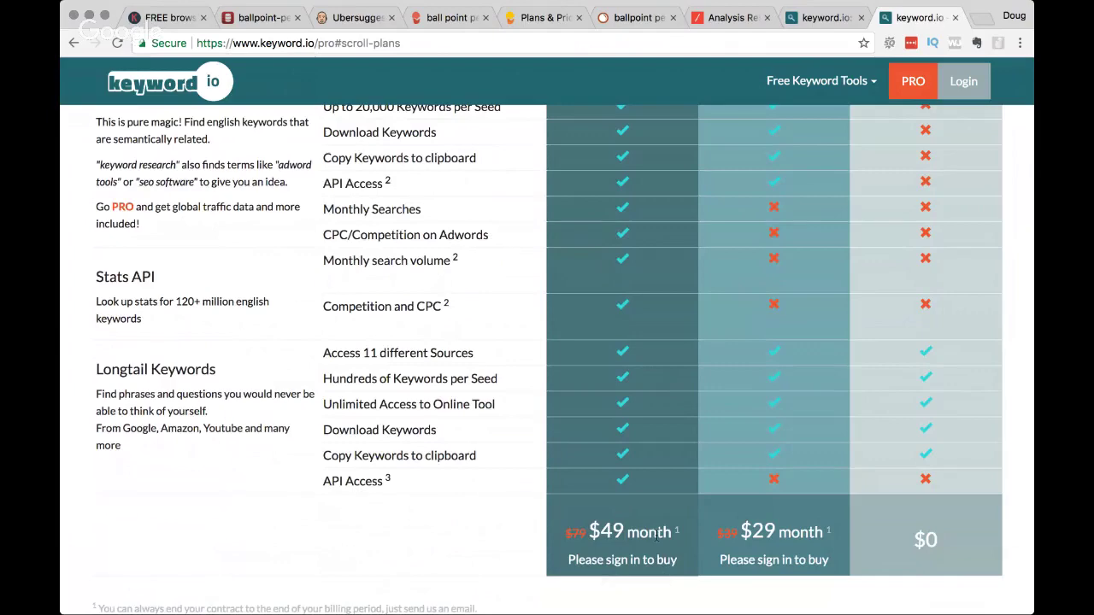
pyautogui.scroll(-5, 448, 538)
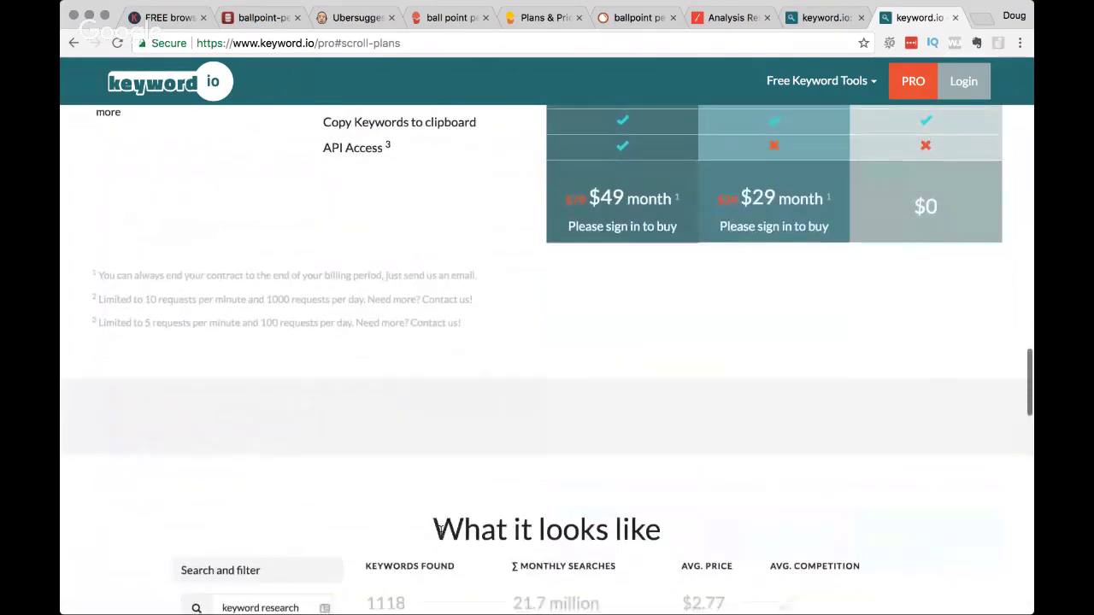
pyautogui.scroll(6, 441, 533)
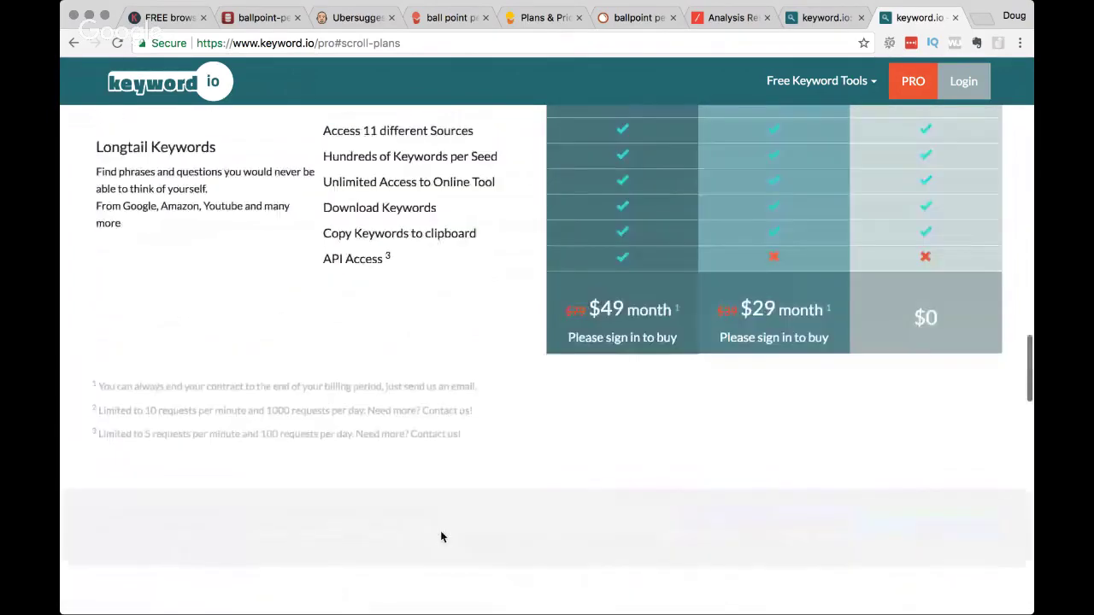
pyautogui.scroll(-1, 441, 536)
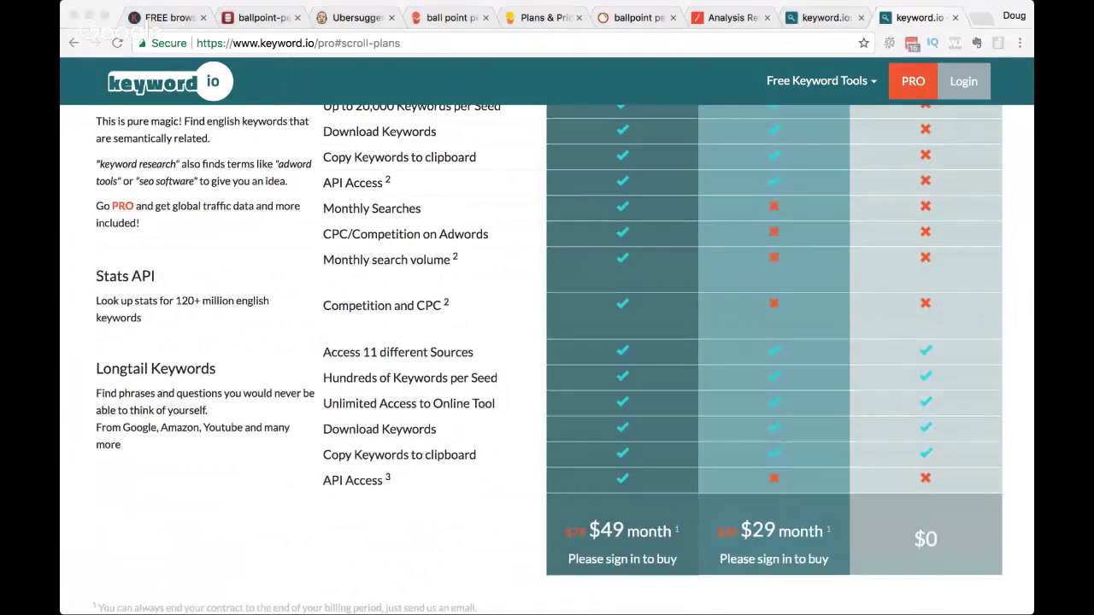
pyautogui.click(72, 325)
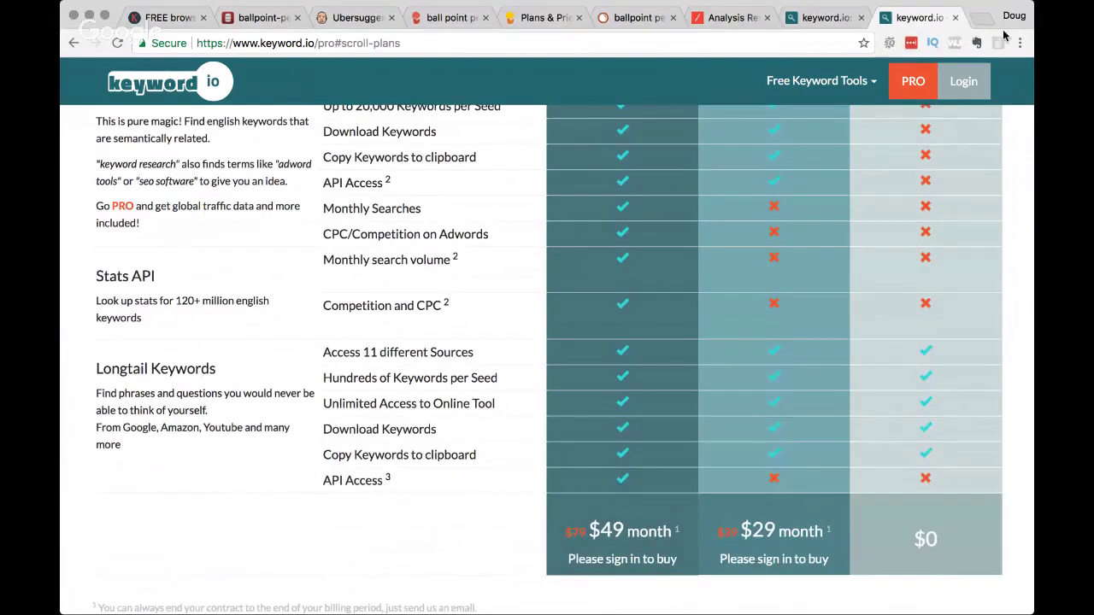